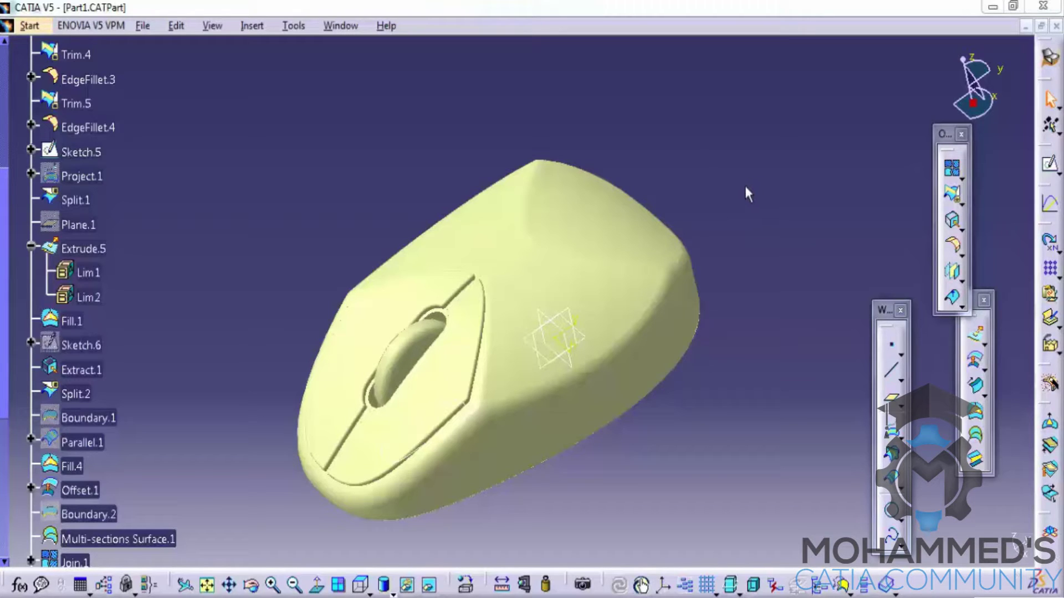
click(249, 28)
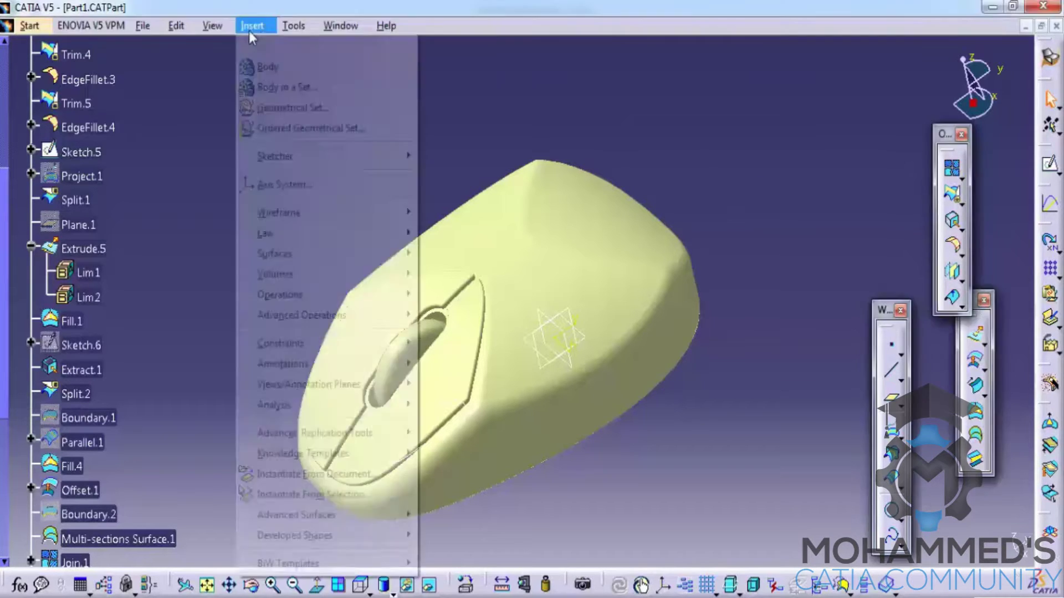
click(163, 42)
scroll(946, 455, down, 3)
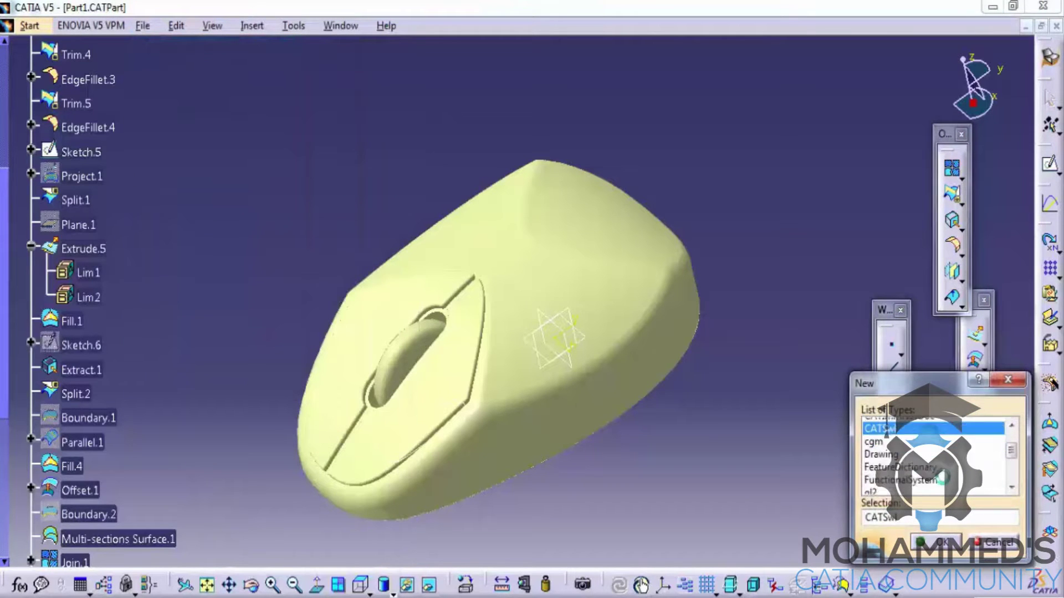
click(887, 432)
click(936, 542)
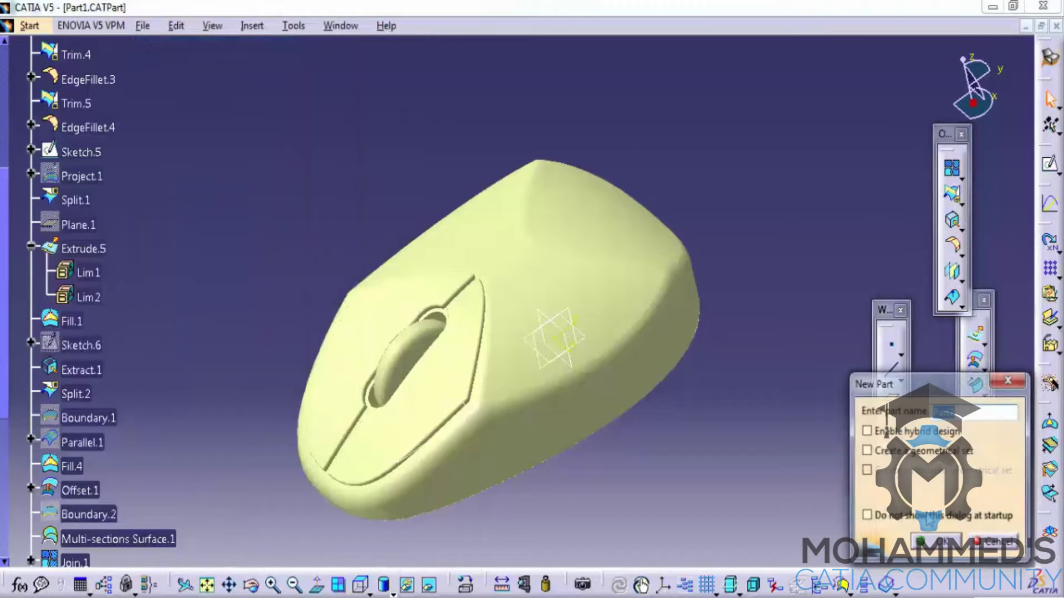
click(937, 549)
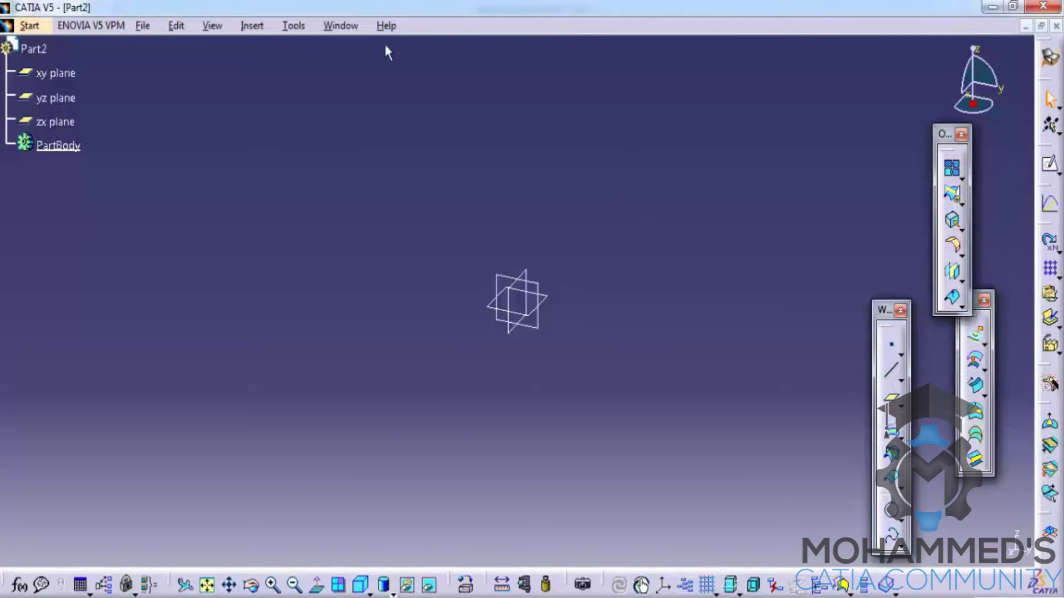
click(1055, 26)
click(143, 26)
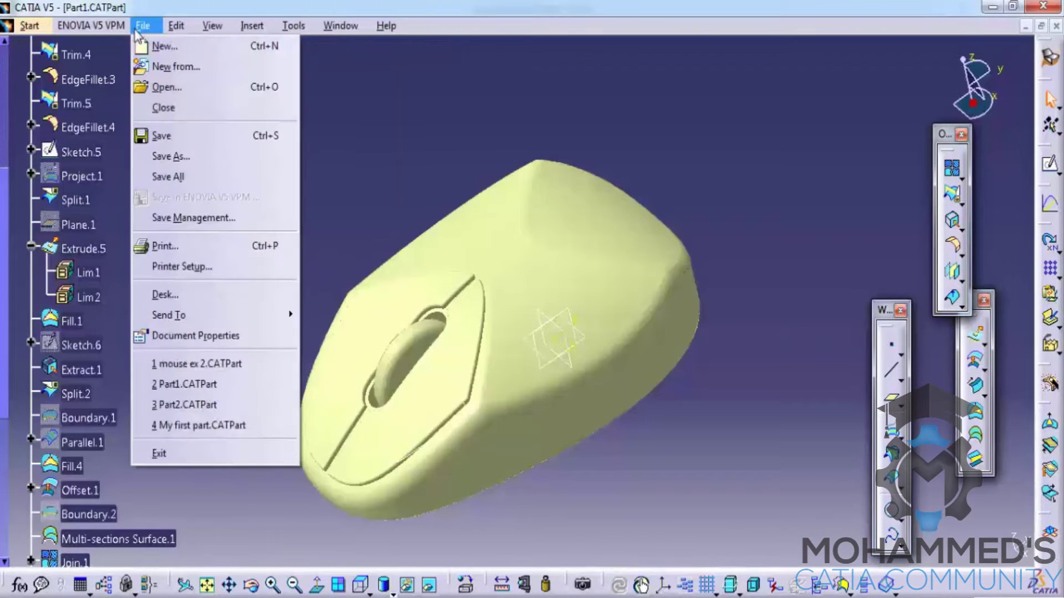
click(166, 87)
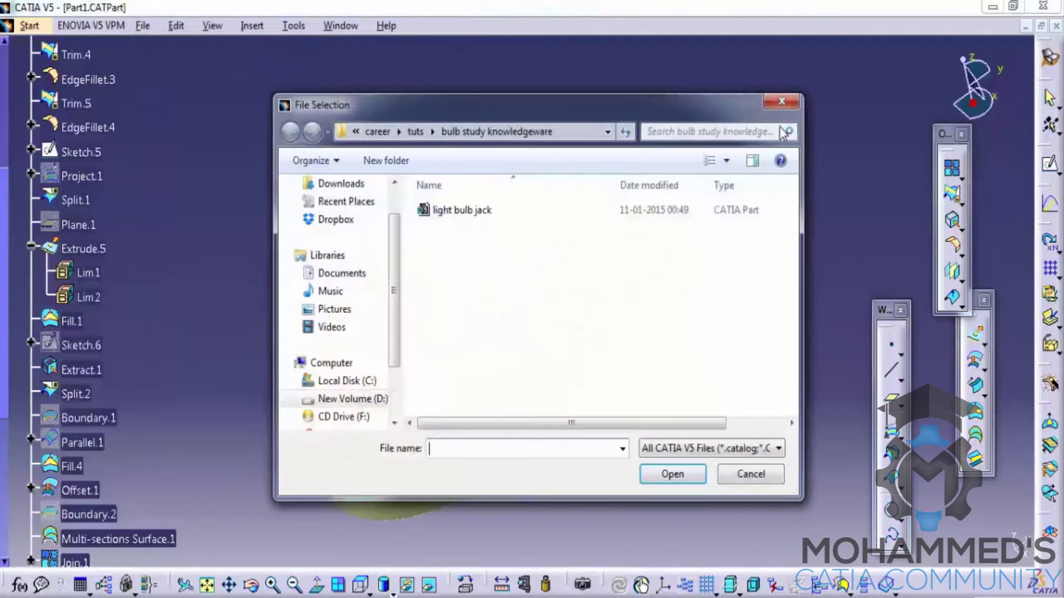
click(781, 100)
Create a new Part document, keeping the default part name and options
click(143, 26)
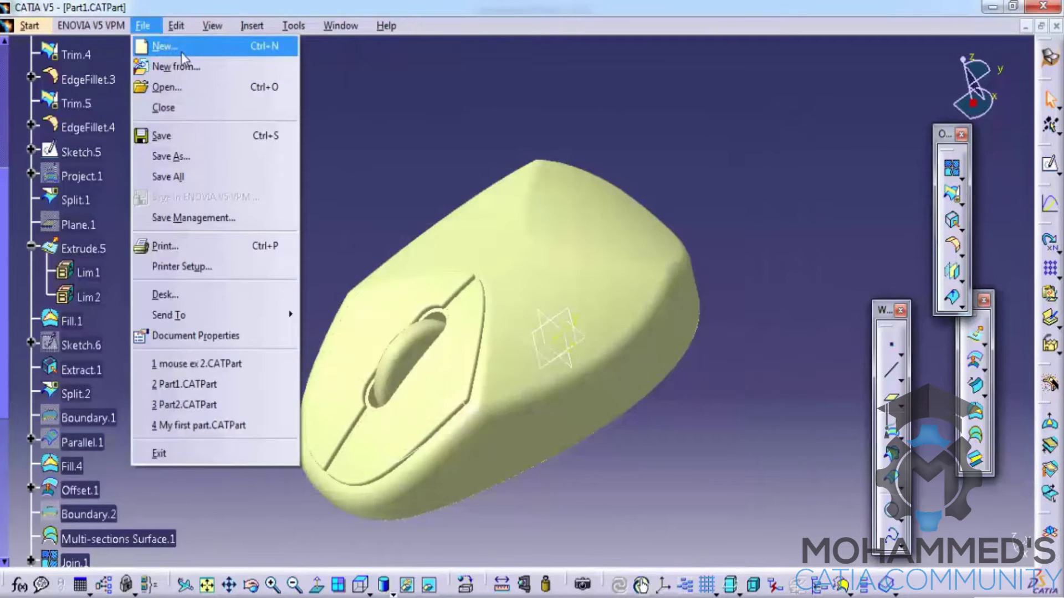
click(181, 52)
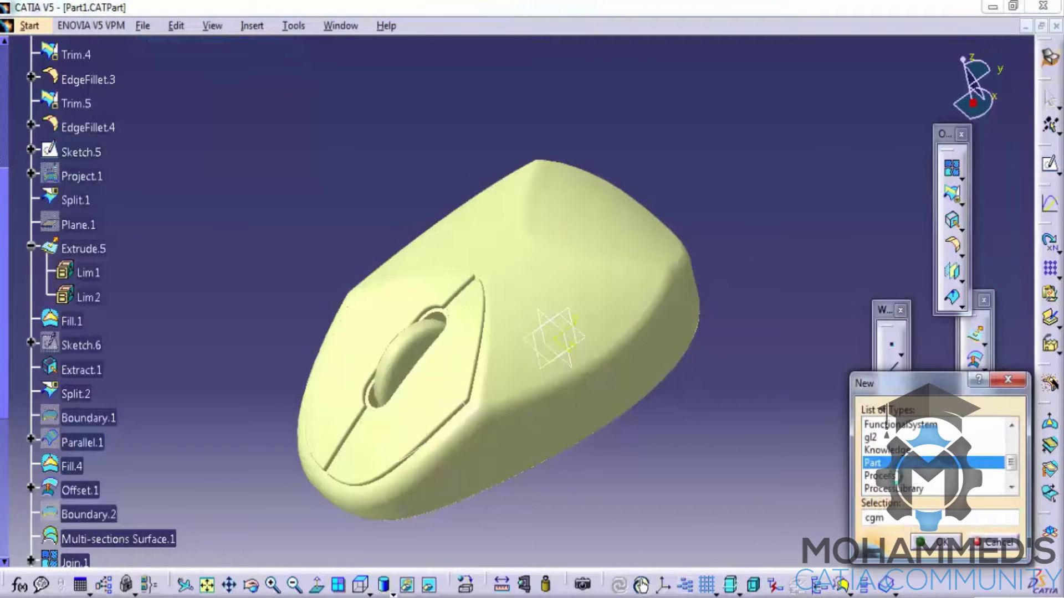
click(936, 543)
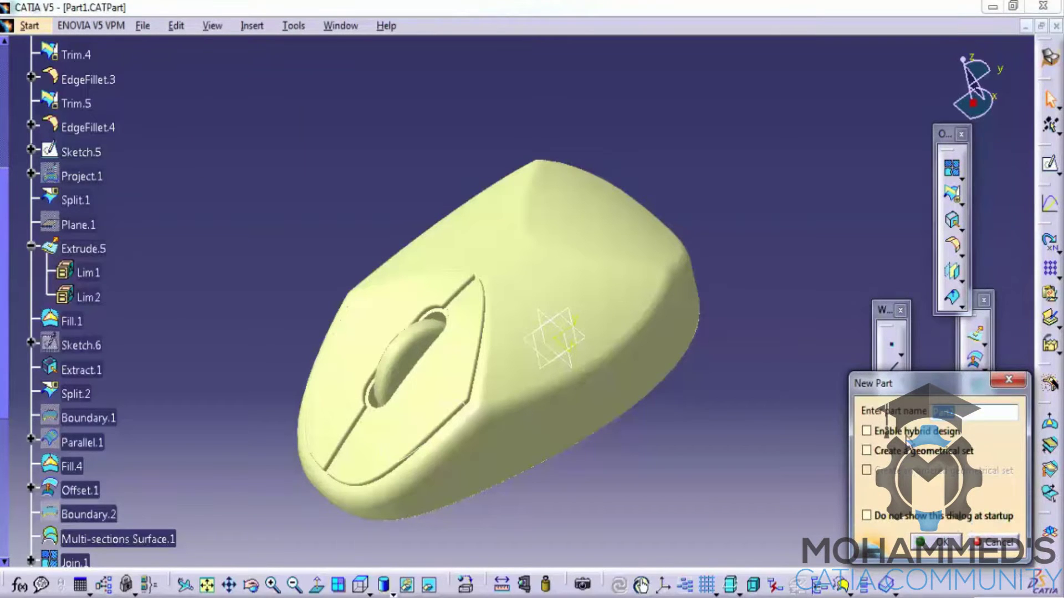
click(936, 542)
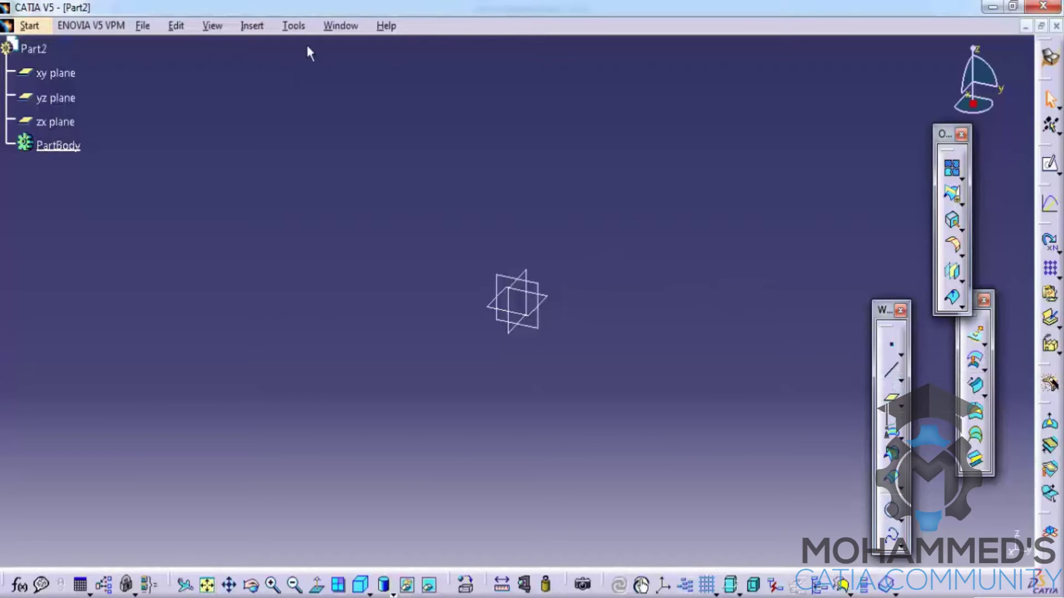
Insert a geometrical set named foundation_sketch under the new part
click(252, 25)
click(327, 107)
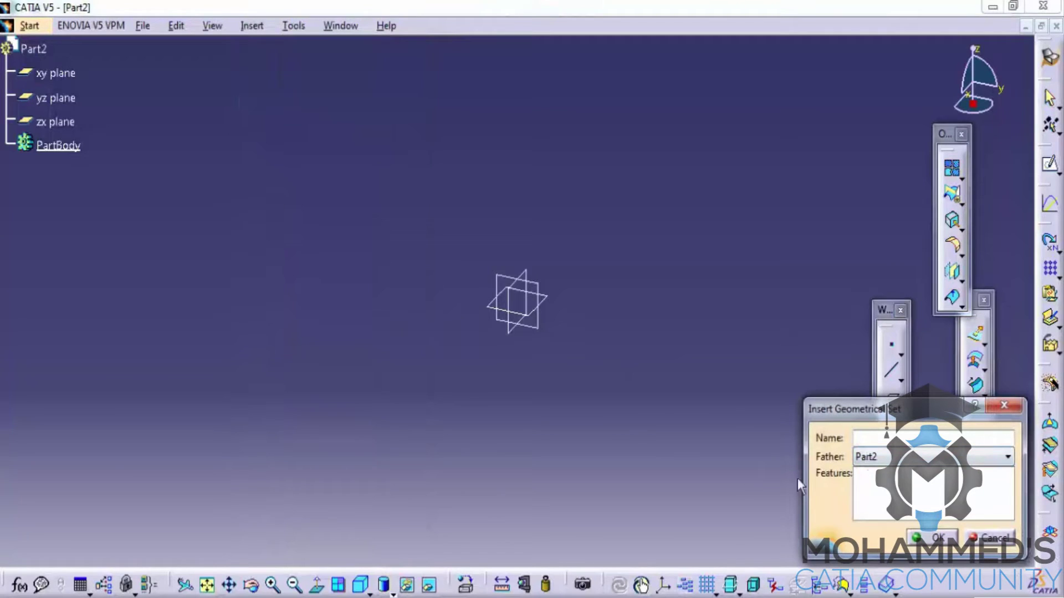
text(foiunda)
key(BackSpace)
key(BackSpace)
key(BackSpace)
key(BackSpace)
text(undation_sketch)
key(Return)
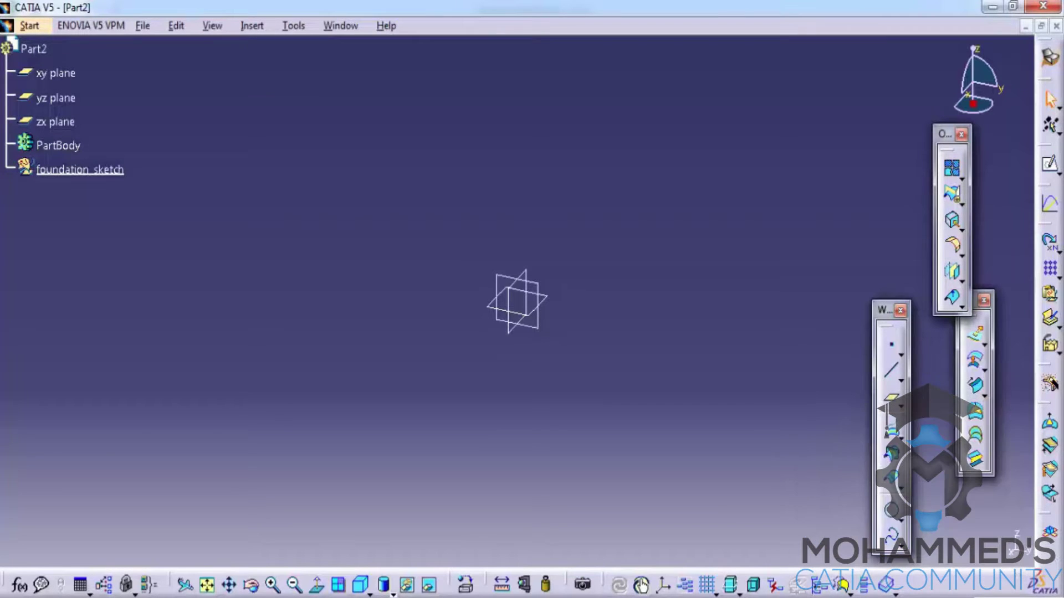
Insert a second geometrical set named surfaces directly under the part
click(253, 26)
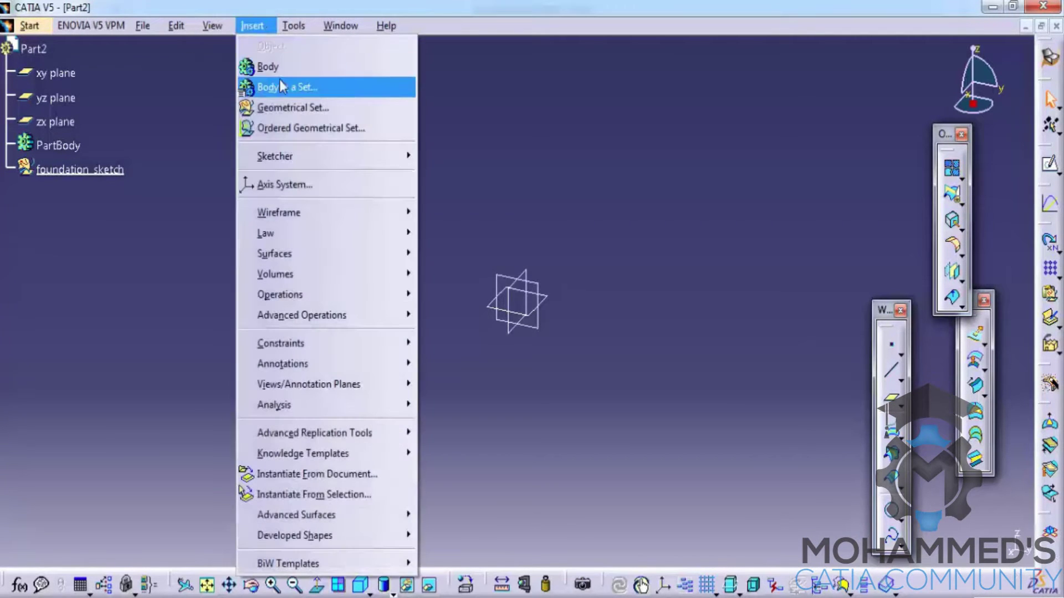
click(302, 106)
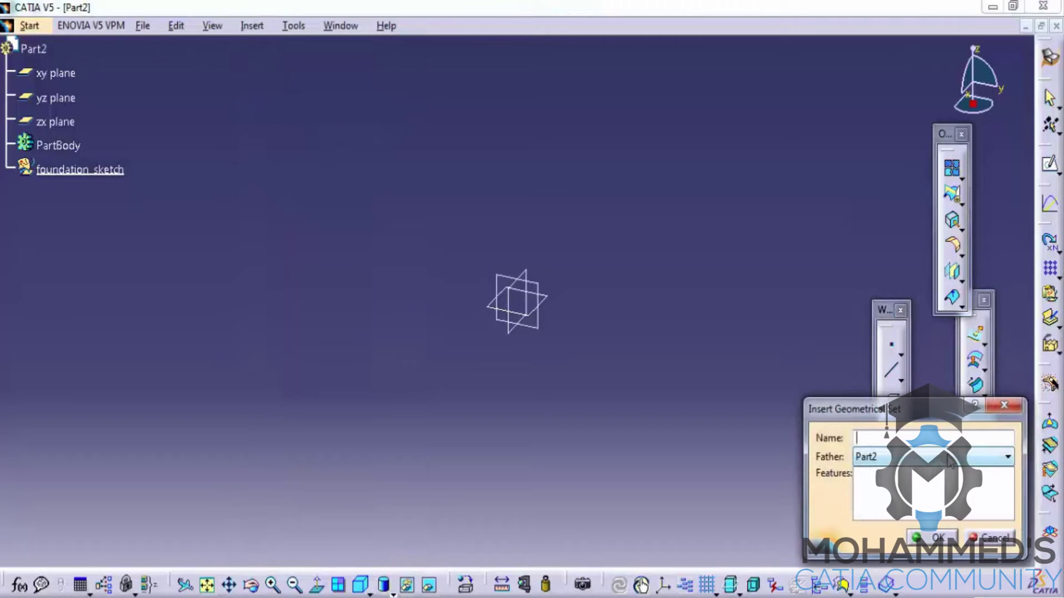
text(surfaces)
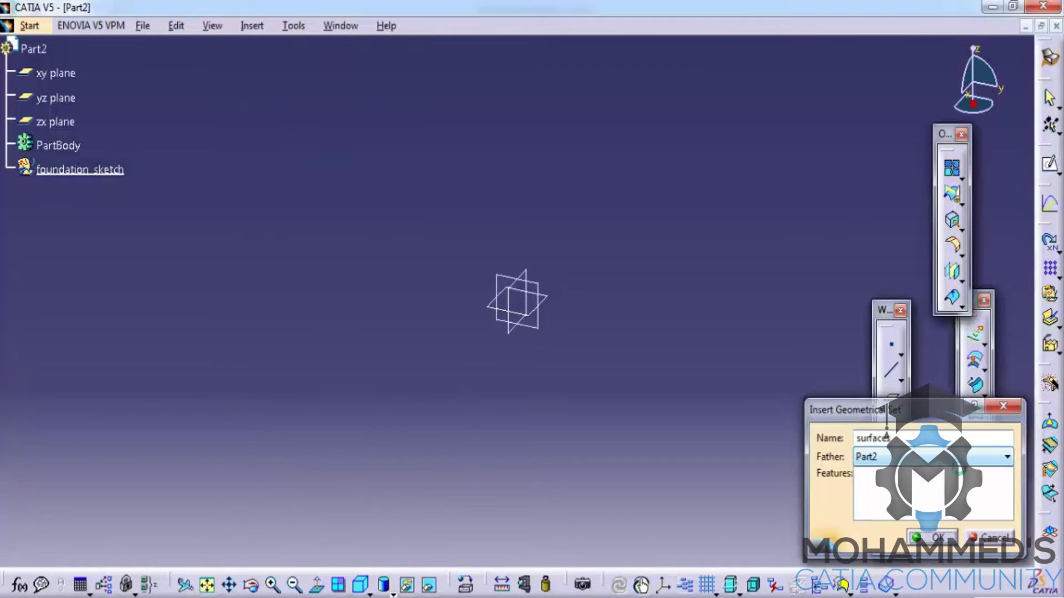
key(Return)
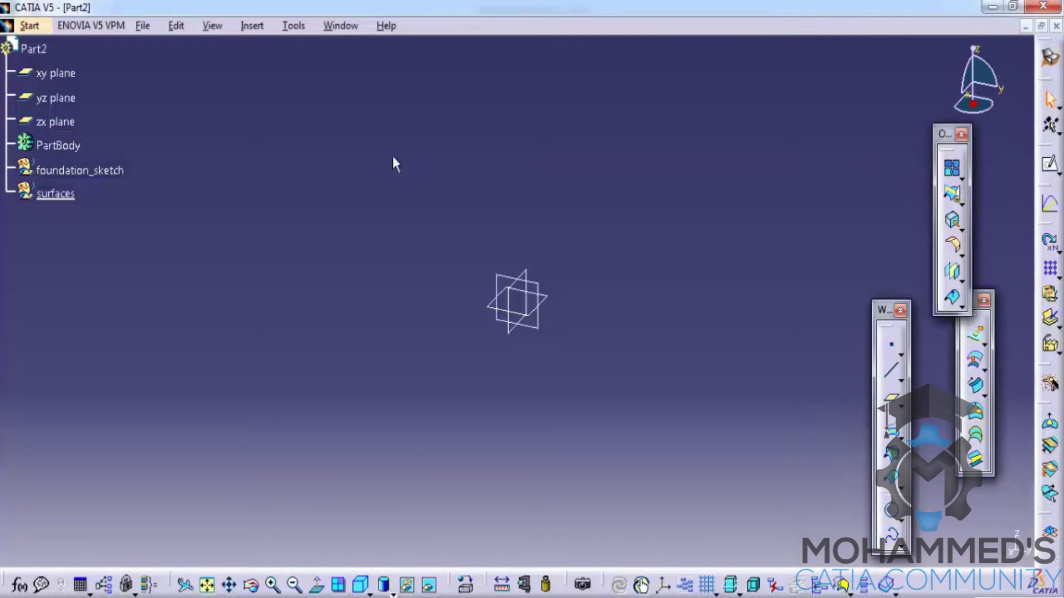
Define the foundation_sketch geometrical set as the in-work object
click(98, 174)
right_click(94, 174)
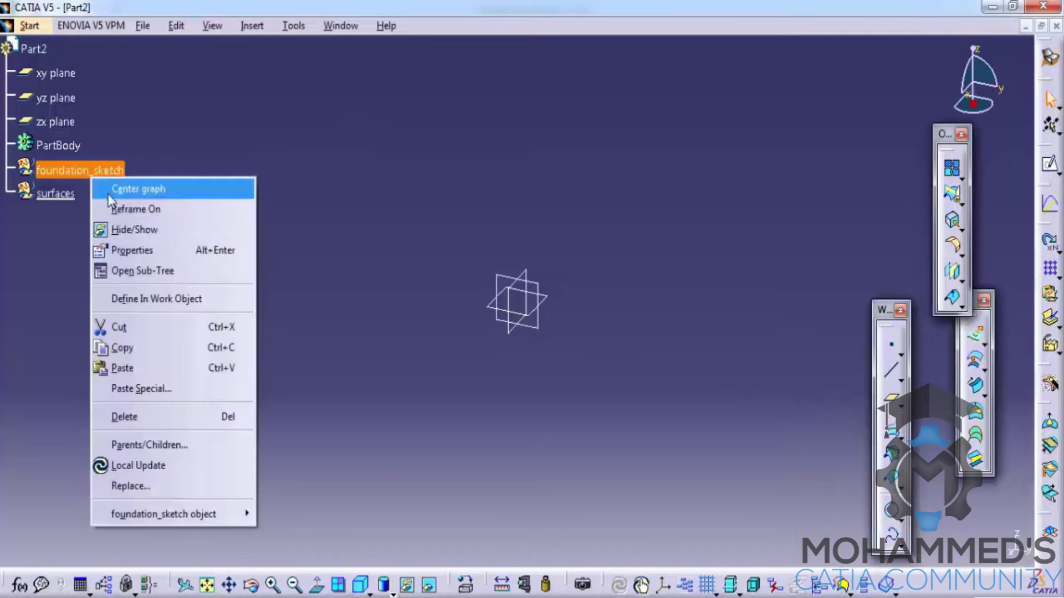
click(149, 295)
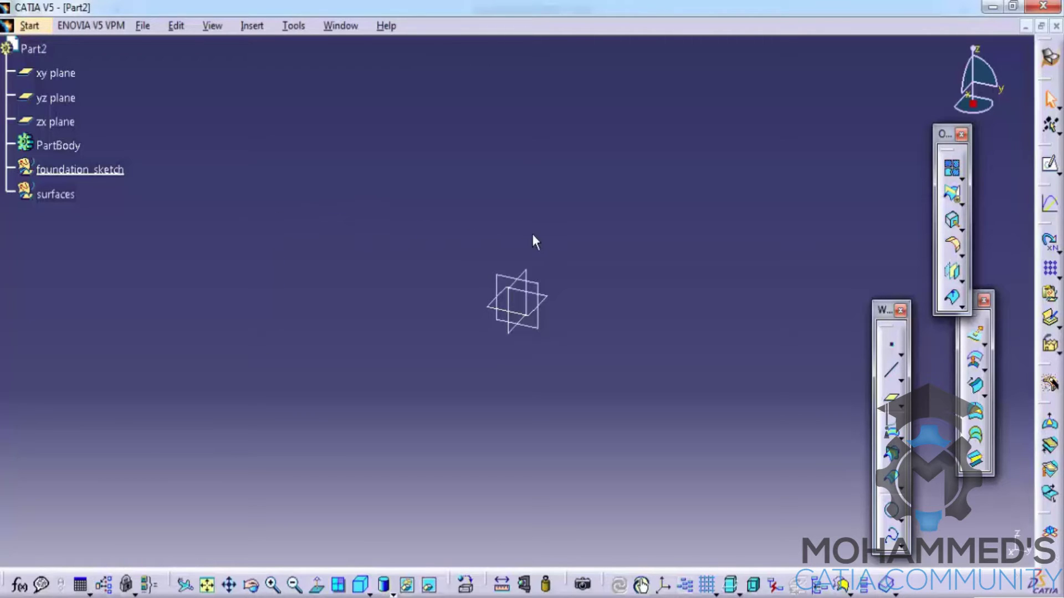
On the xy plane, sketch a seven-point open spline for half the mouse outline on the positive H side, starting and ending on the V axis
click(551, 299)
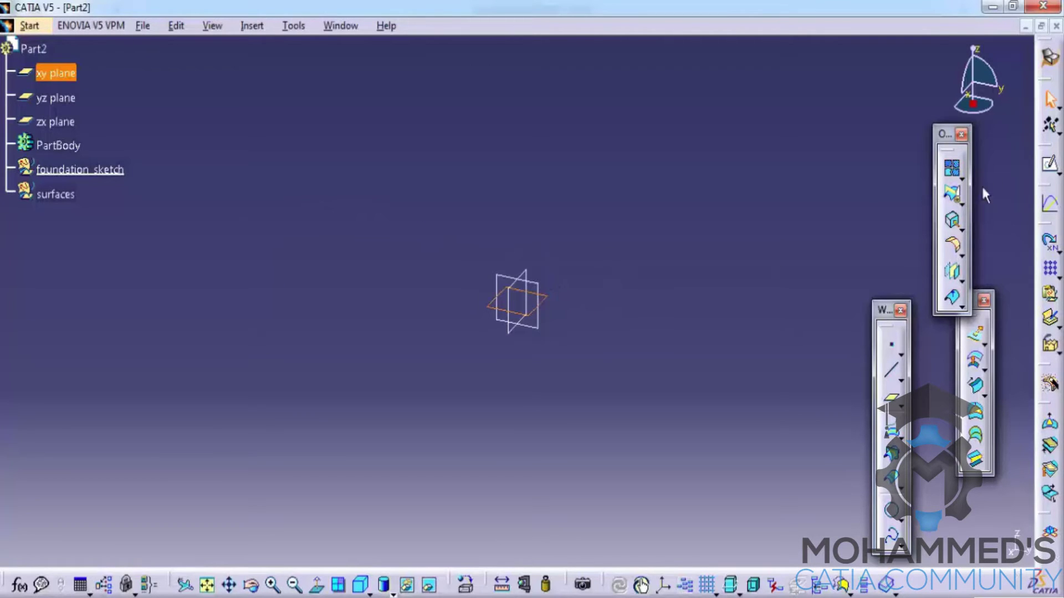
click(1048, 168)
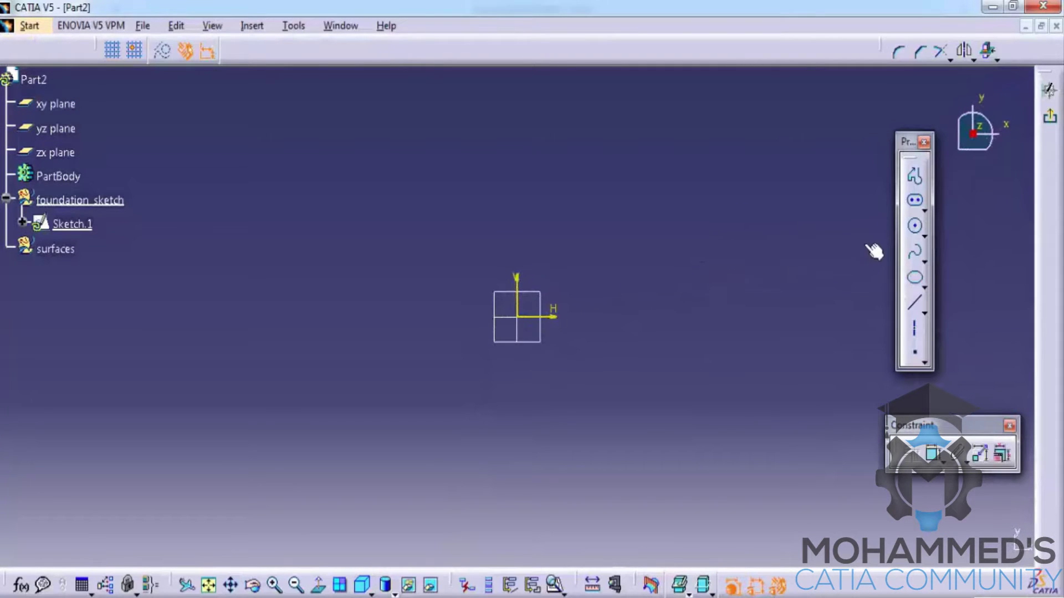
click(914, 252)
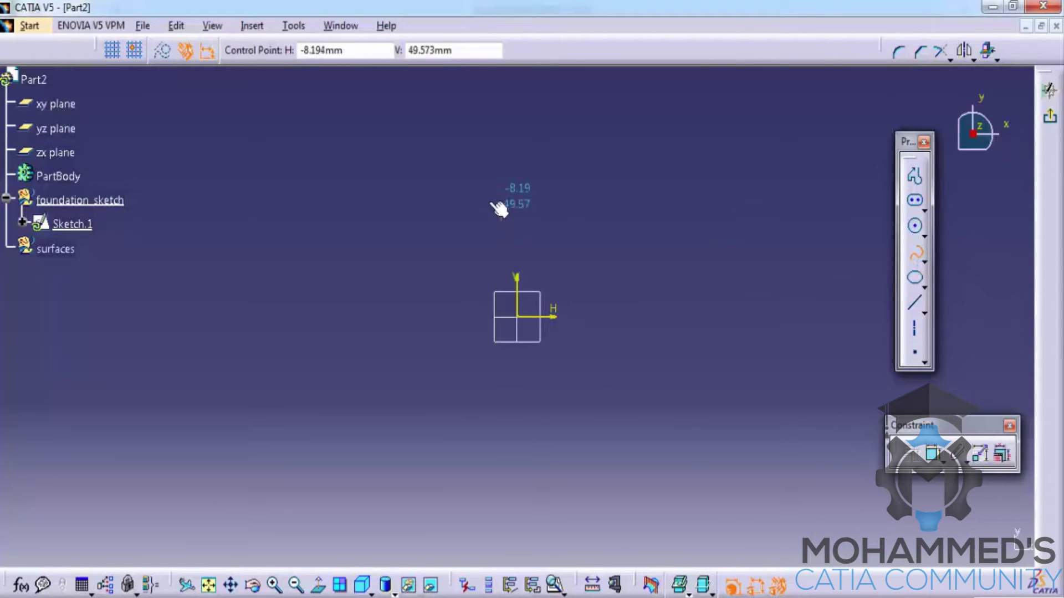
click(517, 128)
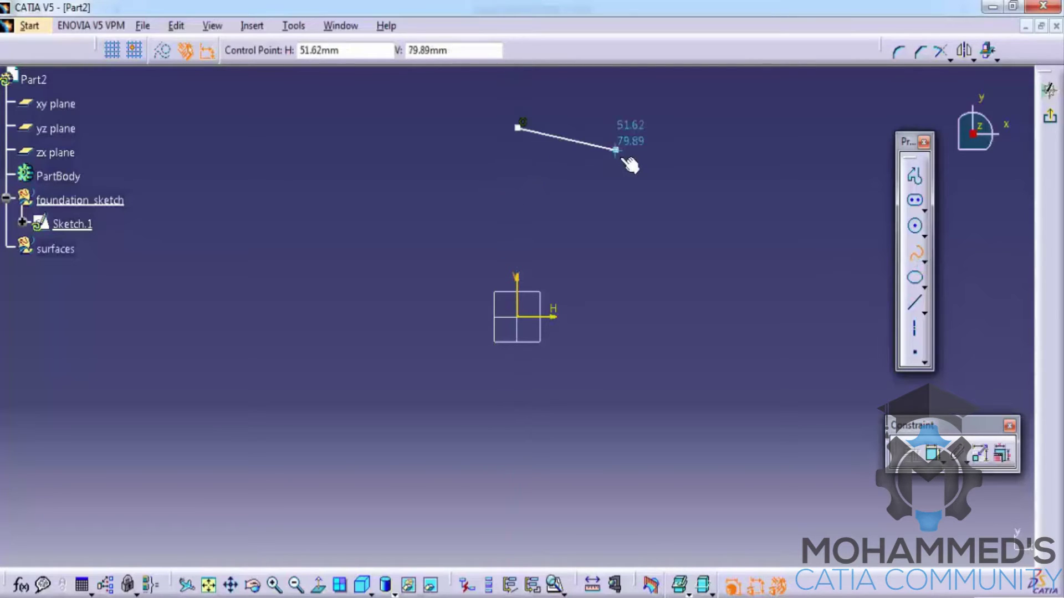
click(593, 142)
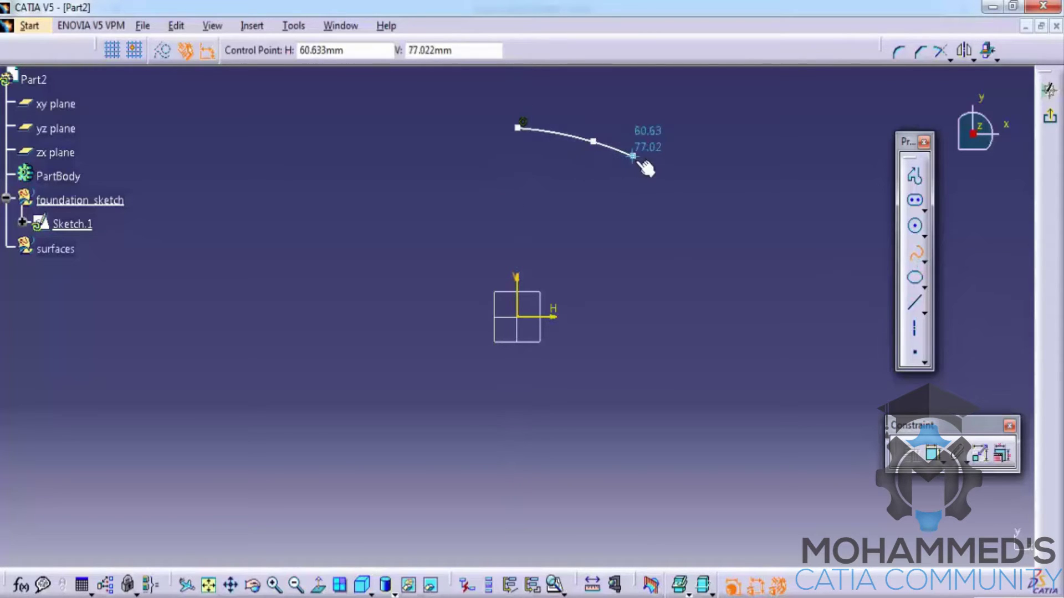
click(655, 215)
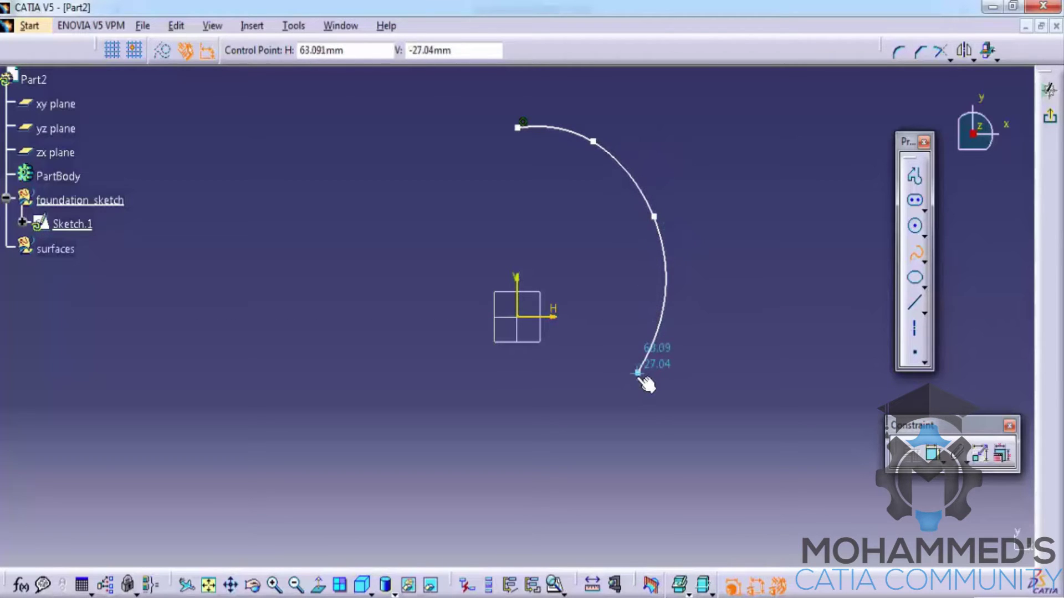
click(675, 317)
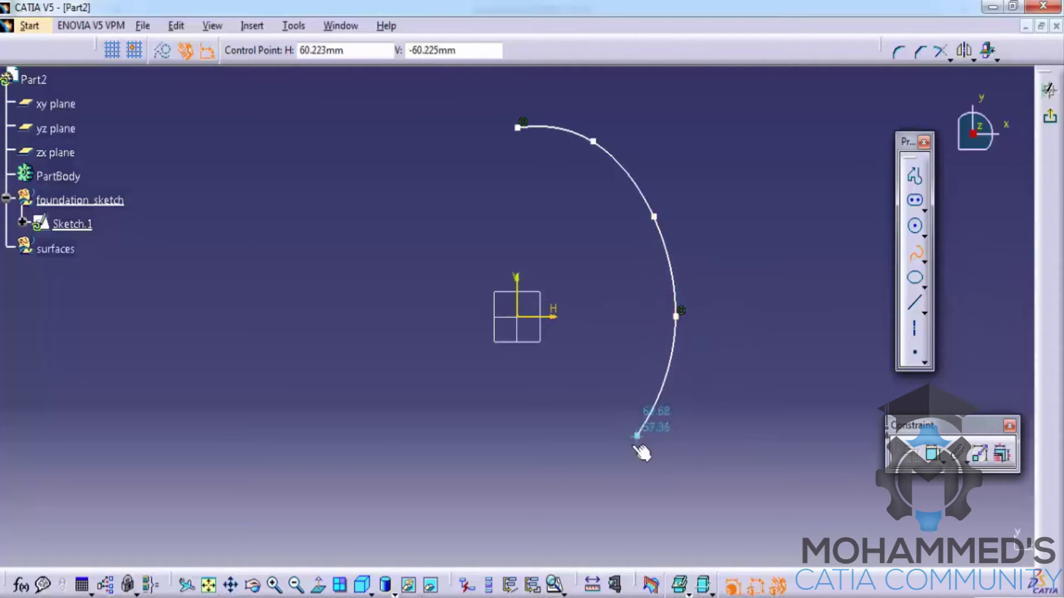
click(626, 487)
middle_drag(615, 405, 639, 317)
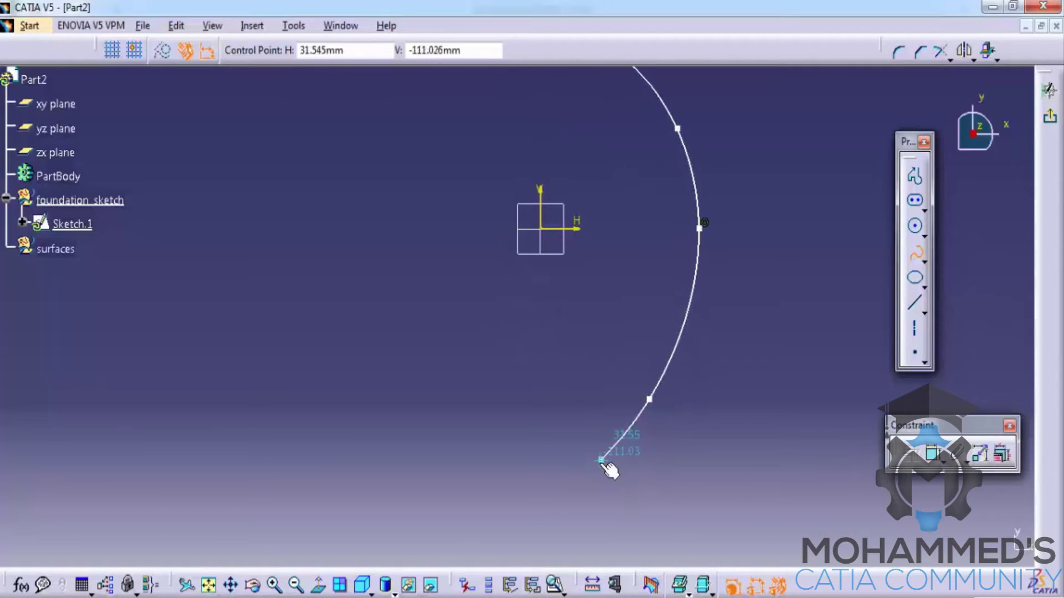
click(602, 461)
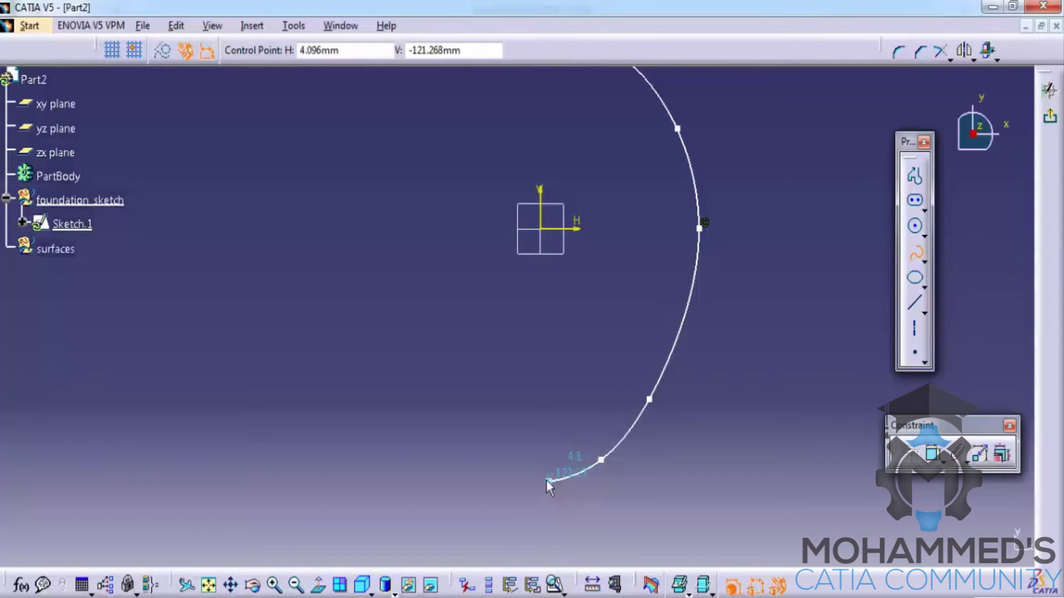
click(542, 476)
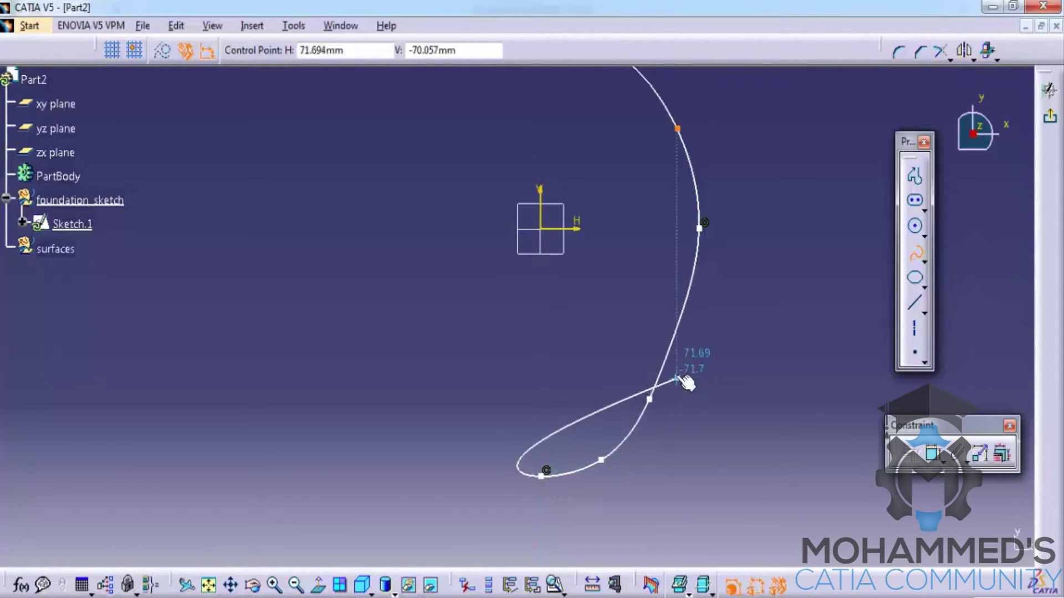
key(Escape)
Move the spline's second-to-last control point slightly toward the V axis to reshape the curve's lower end
ctrl+middle_drag(650, 248, 651, 276)
middle_drag(604, 230, 597, 261)
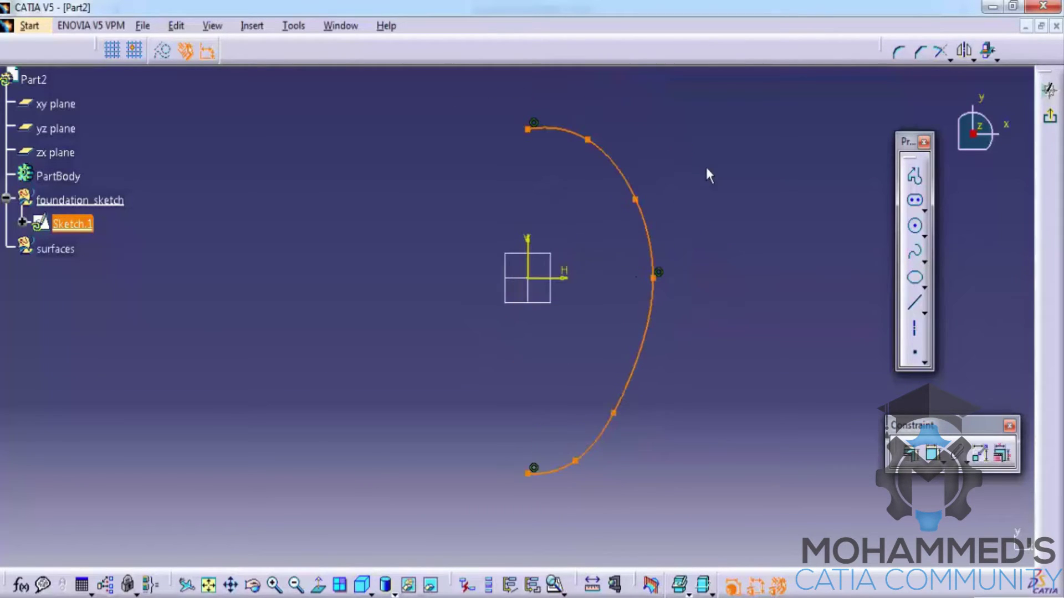
click(705, 167)
click(578, 464)
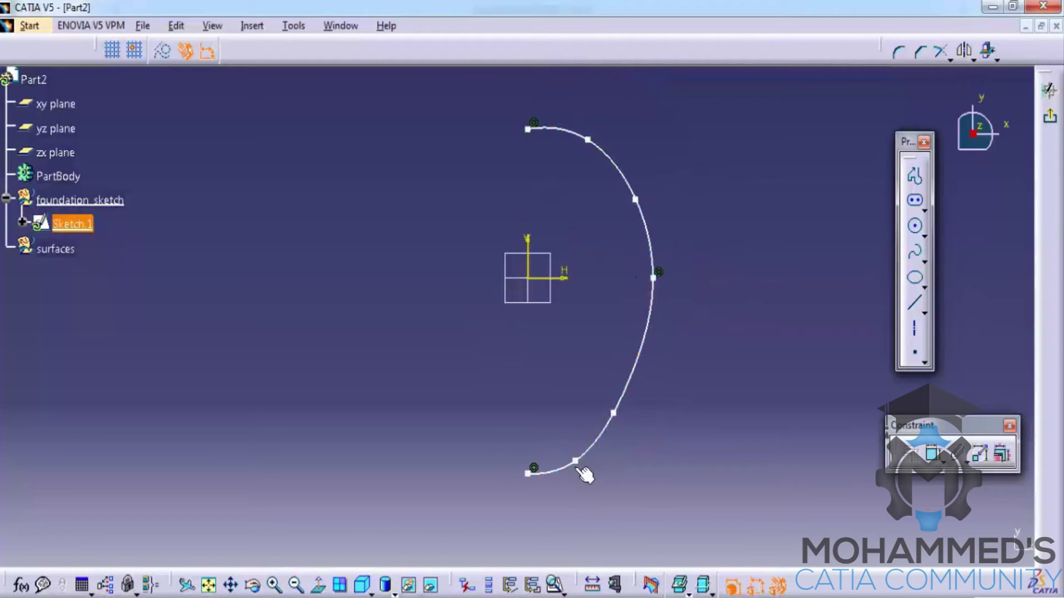
drag(576, 462, 568, 460)
click(702, 334)
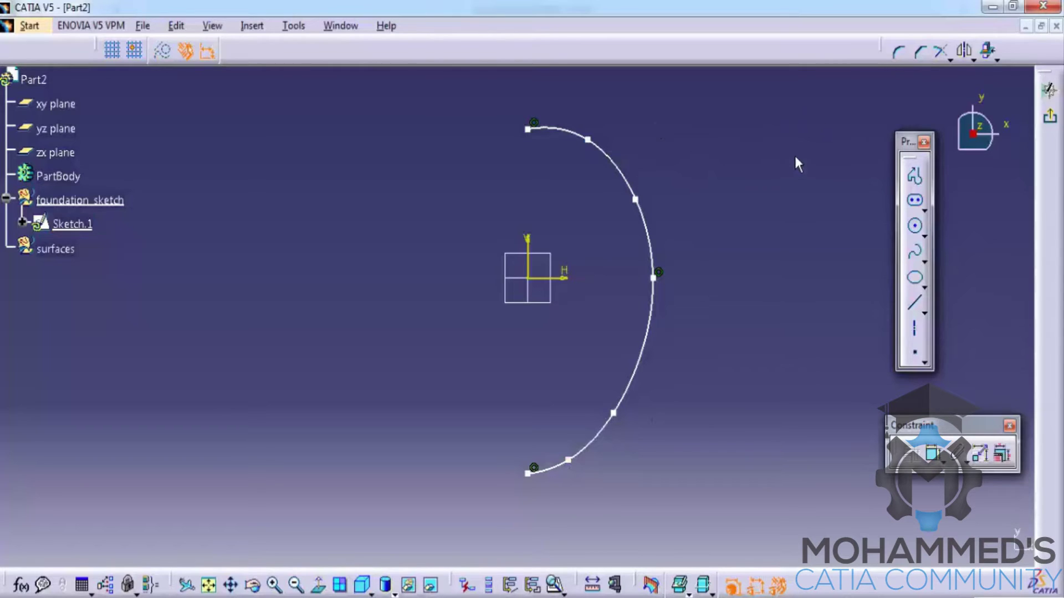
Mirror the half-outline spline about the sketch's V axis to close the mouse outline
click(624, 173)
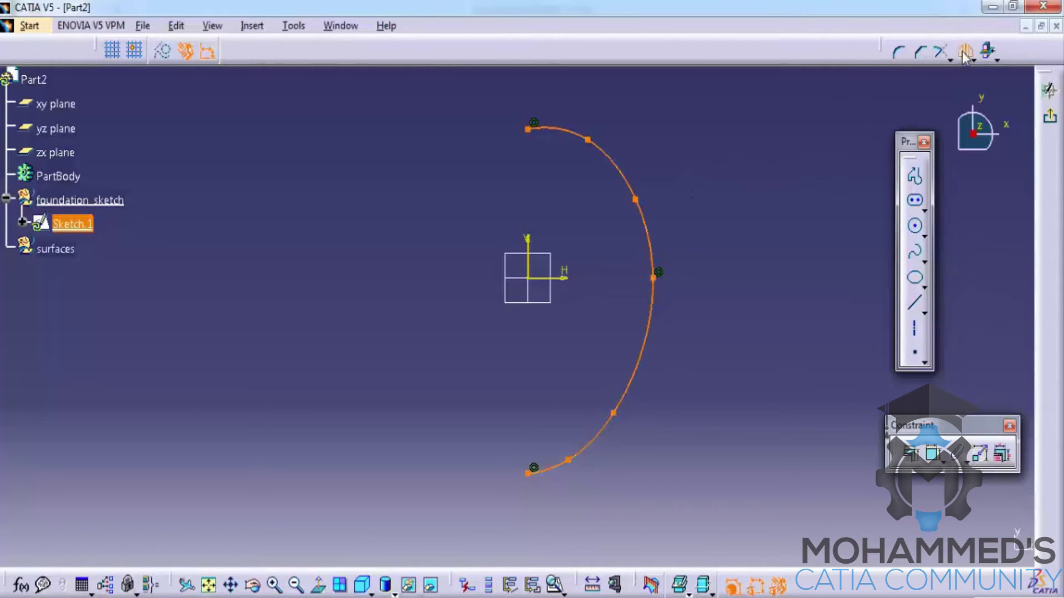
click(528, 244)
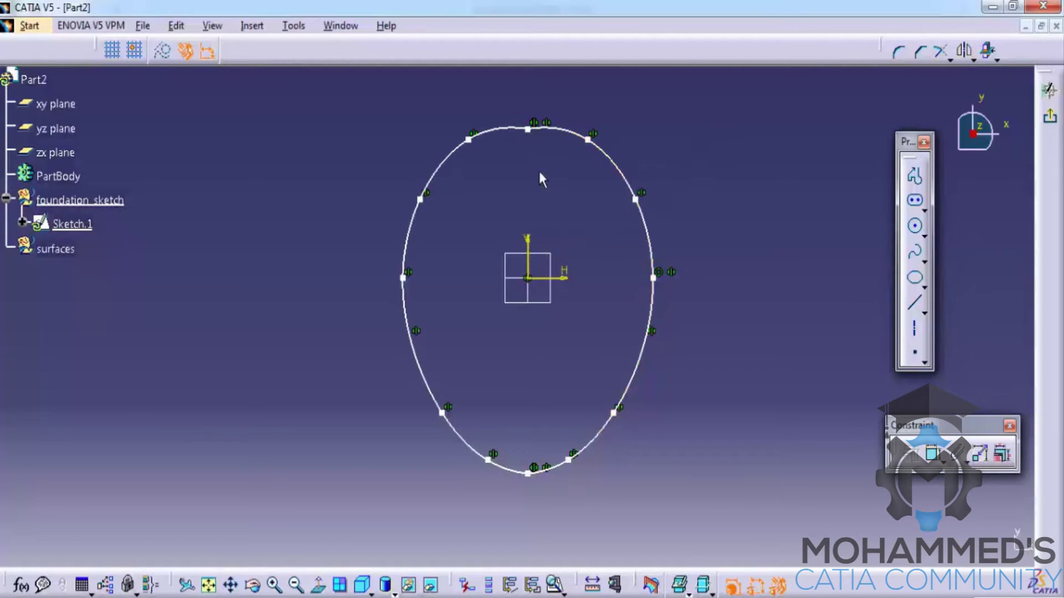
Move the shared spline point at the outline's upper end slightly upward to smooth out the dip at the V axis
mouse_move(542, 148)
middle_down()
mouse_move(549, 314)
mouse_move(593, 195)
middle_up()
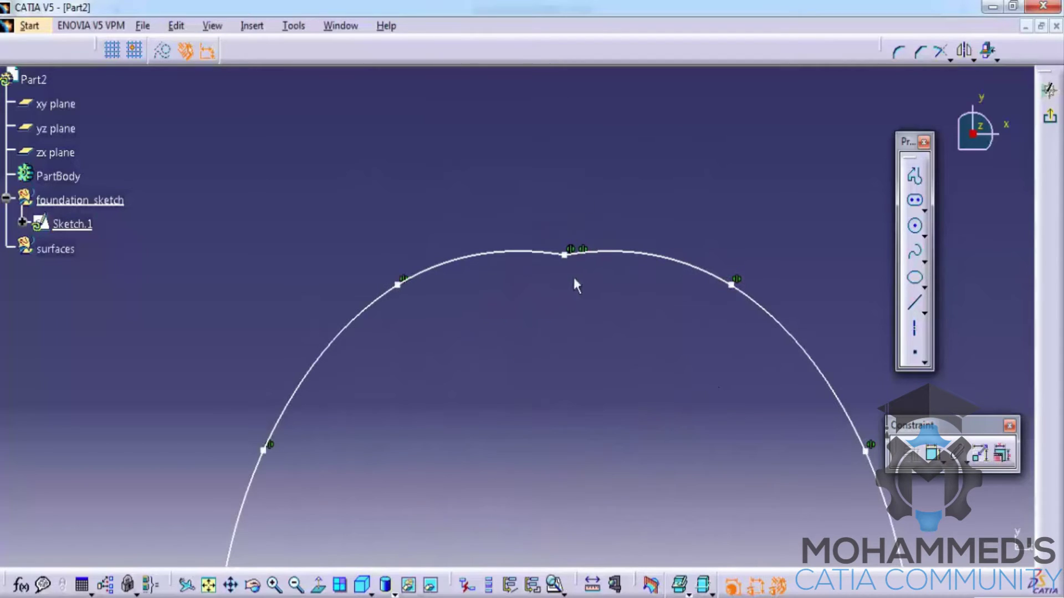
click(566, 257)
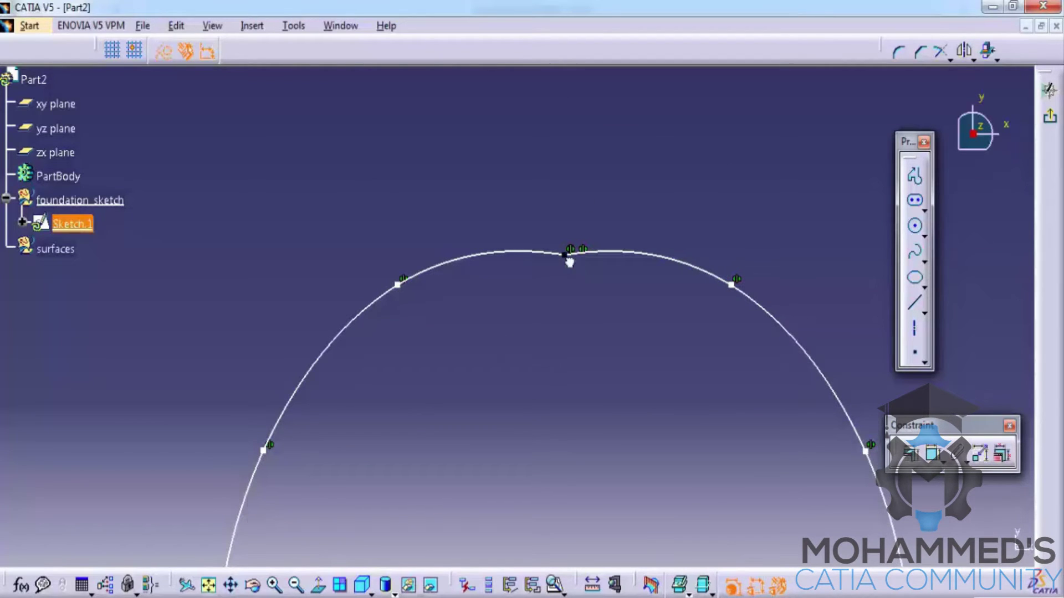
drag(570, 259, 570, 250)
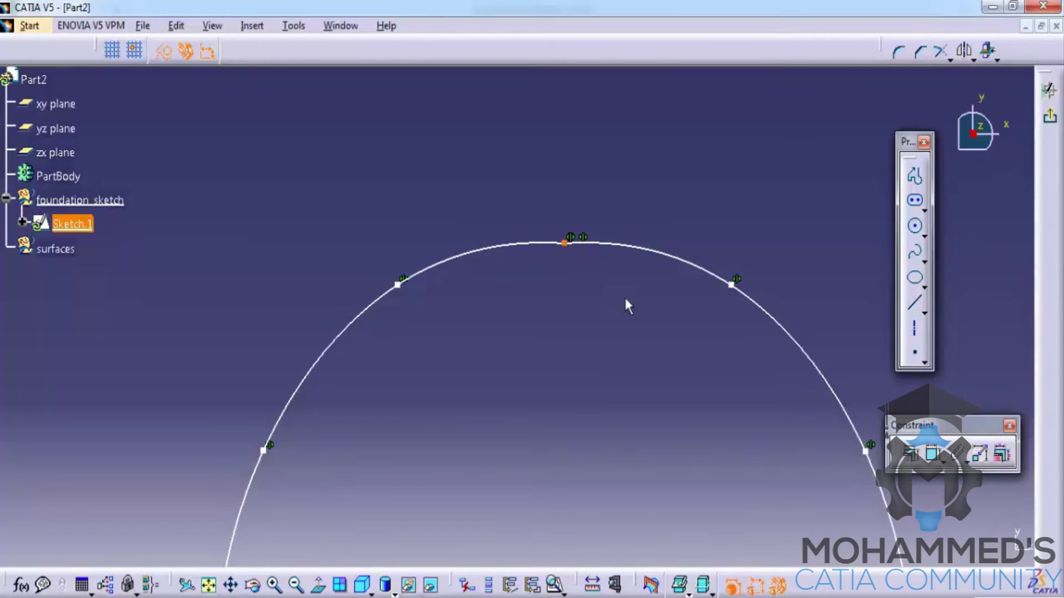
ctrl+middle_drag(628, 274, 638, 354)
click(725, 285)
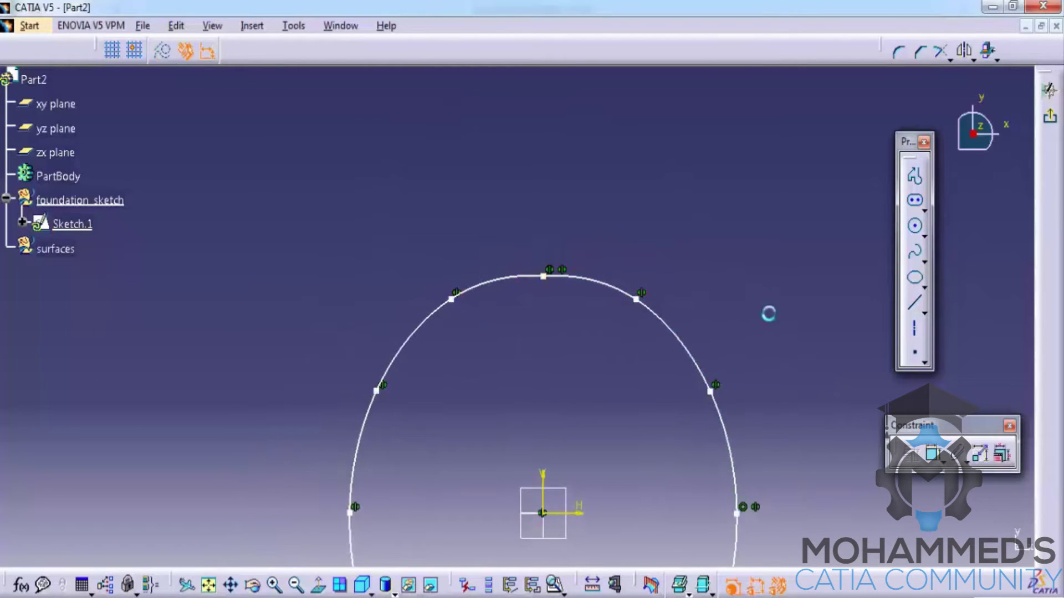
Constrain the original and mirrored splines to be tangent where they meet at the outline's upper end
click(933, 457)
click(562, 284)
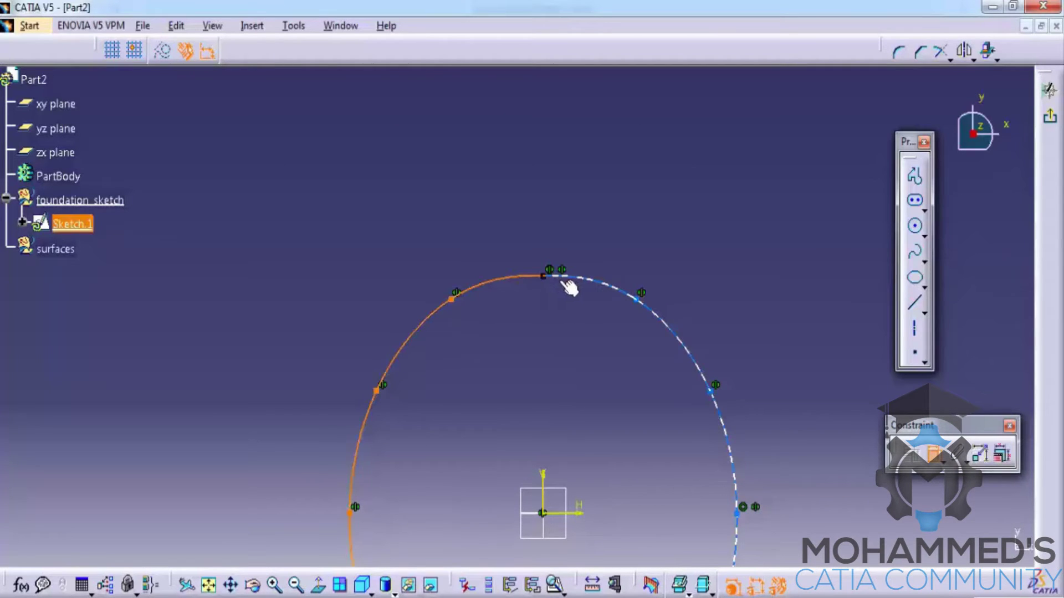
right_click(563, 284)
click(613, 421)
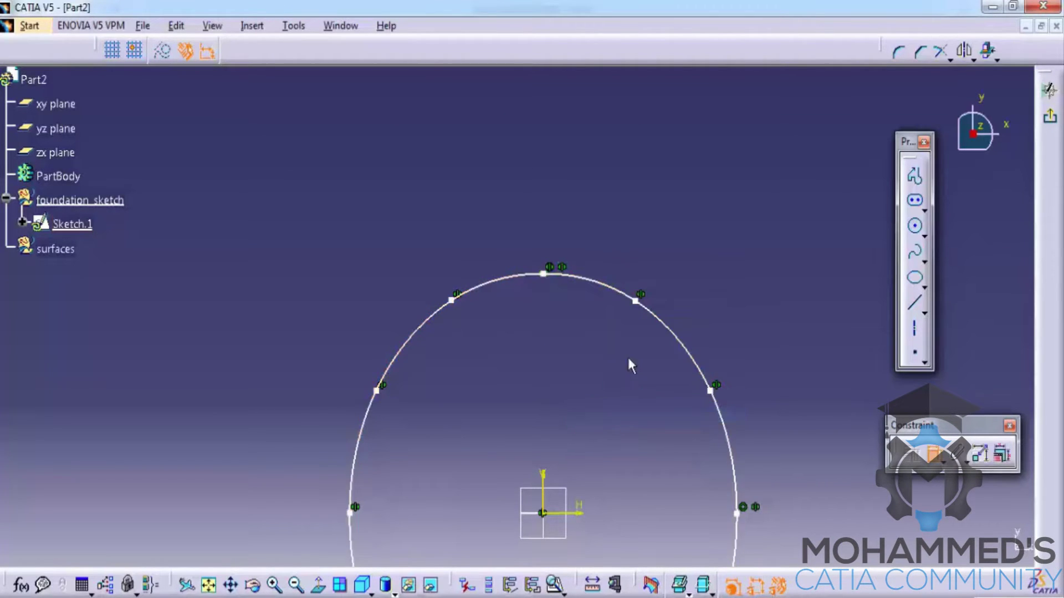
ctrl+middle_drag(633, 365, 654, 454)
mouse_move(653, 454)
middle_down()
mouse_move(641, 380)
mouse_move(646, 492)
mouse_move(636, 441)
mouse_move(598, 480)
mouse_move(638, 206)
middle_up()
middle_drag(620, 273, 635, 93)
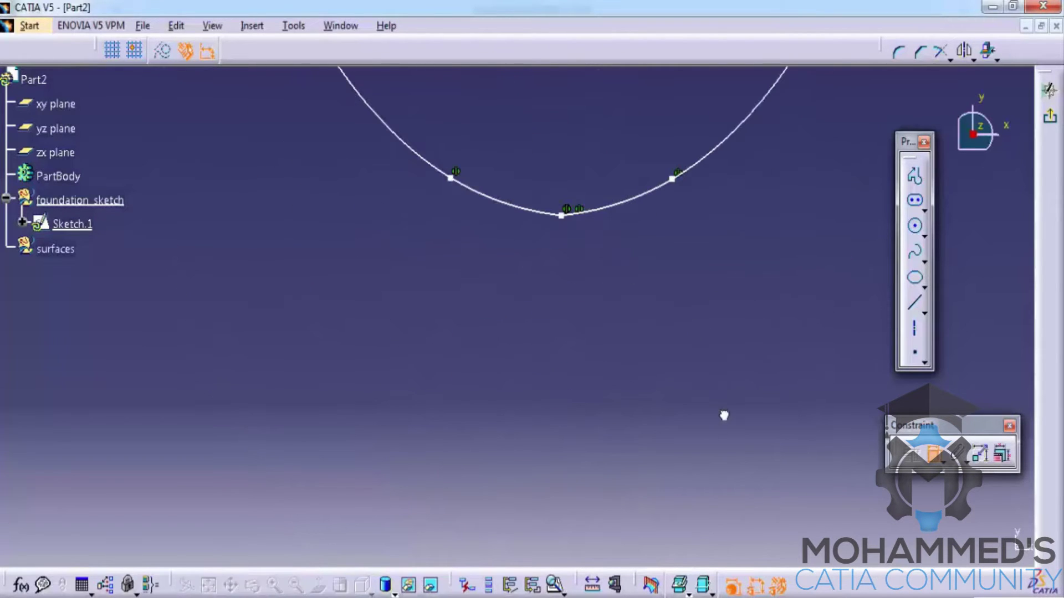
click(561, 216)
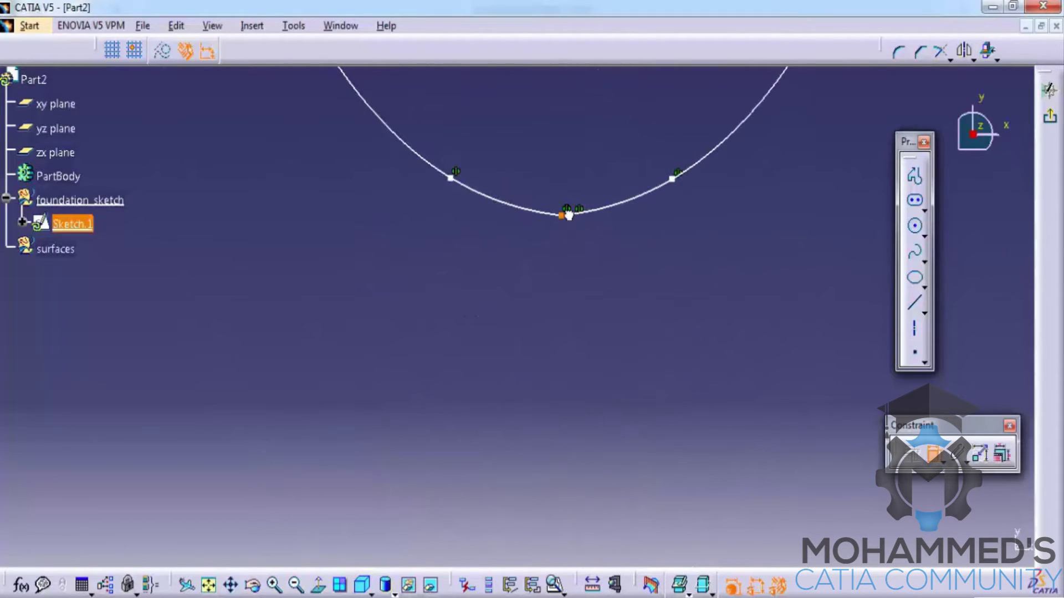
drag(567, 208, 636, 288)
drag(562, 216, 732, 277)
key(Escape)
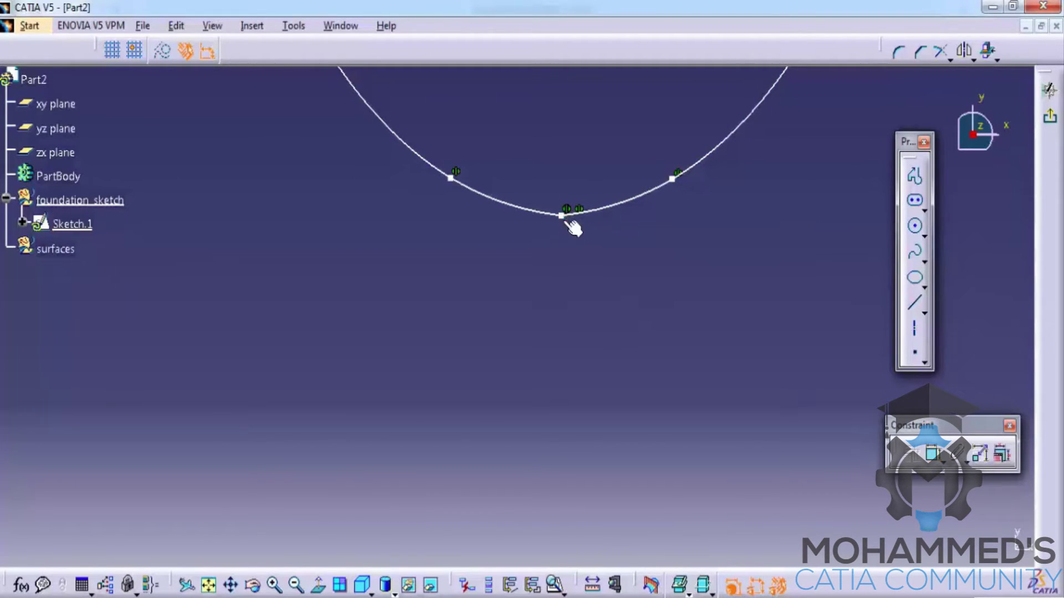
Move the shared spline point at the outline's lower end slightly upward to round it off, and exit the sketch
drag(567, 221, 569, 209)
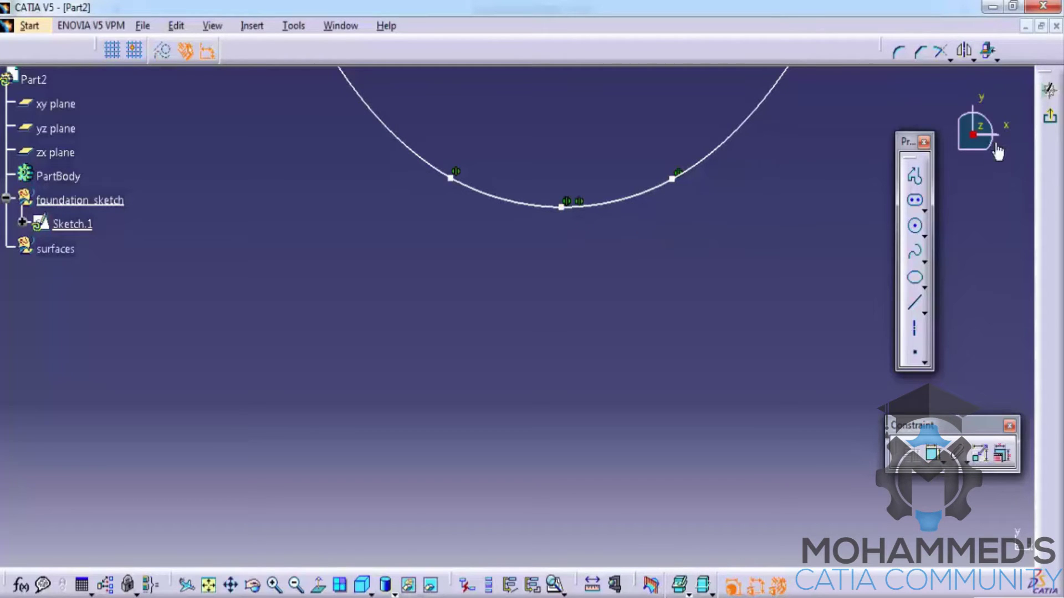
middle_drag(709, 191, 749, 277)
middle_drag(646, 165, 638, 324)
middle_drag(623, 177, 633, 327)
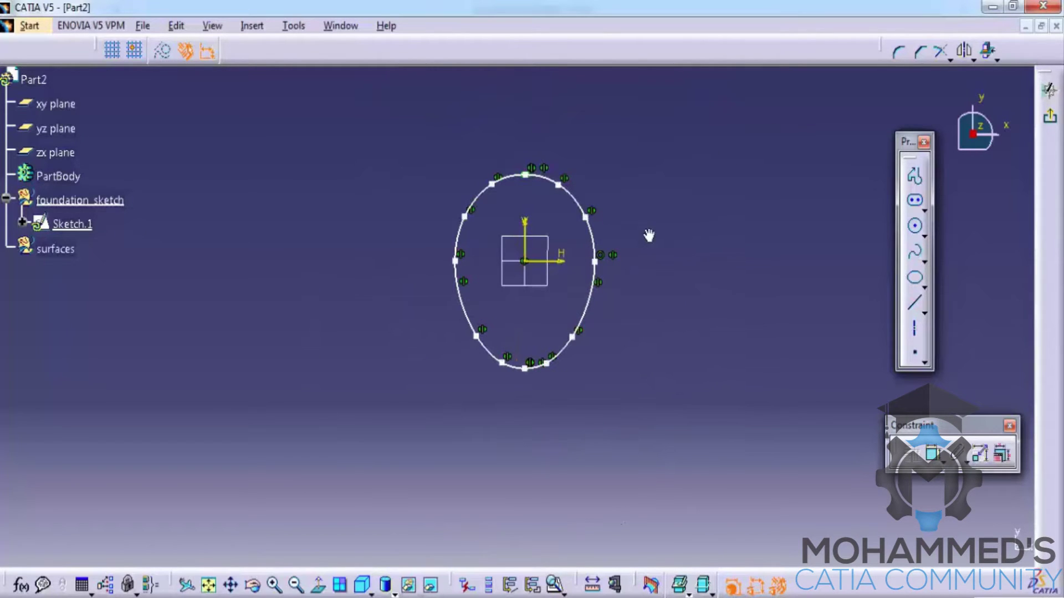
mouse_move(648, 235)
middle_down()
mouse_move(677, 147)
mouse_move(723, 146)
middle_up()
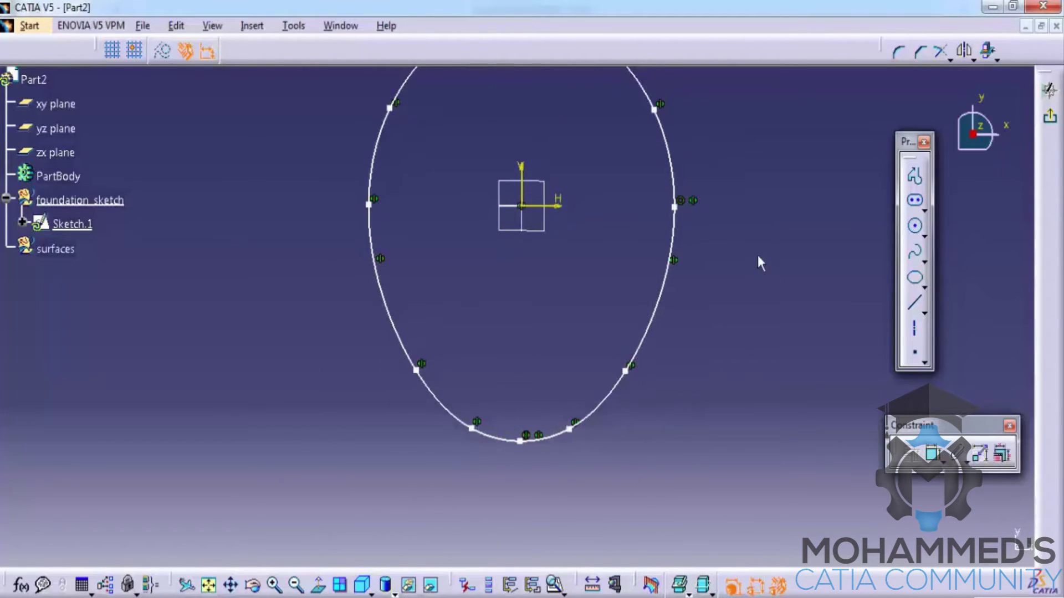
middle_drag(779, 85, 802, 223)
click(1049, 117)
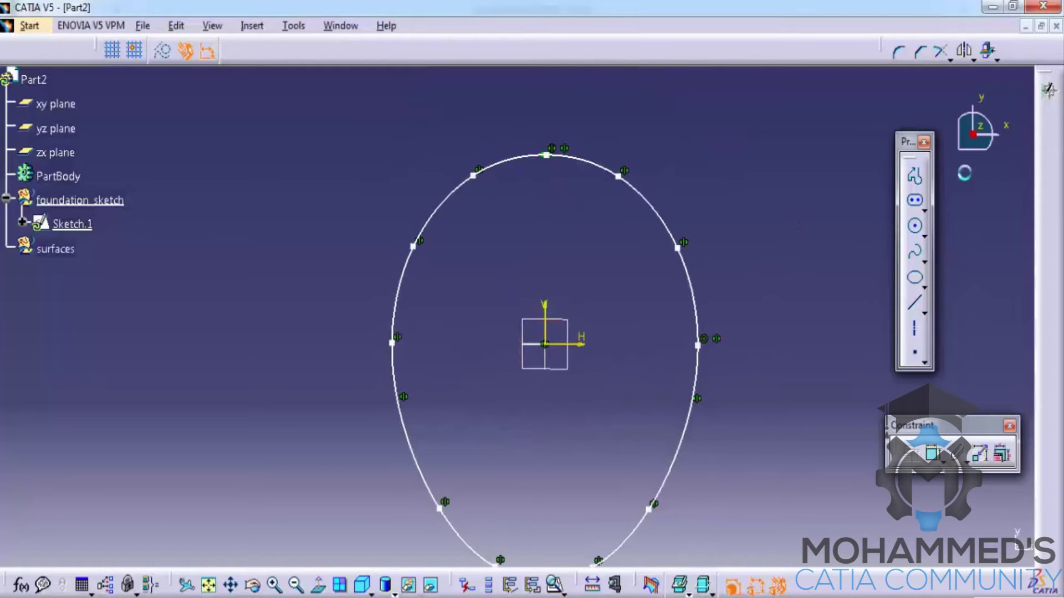
click(1048, 90)
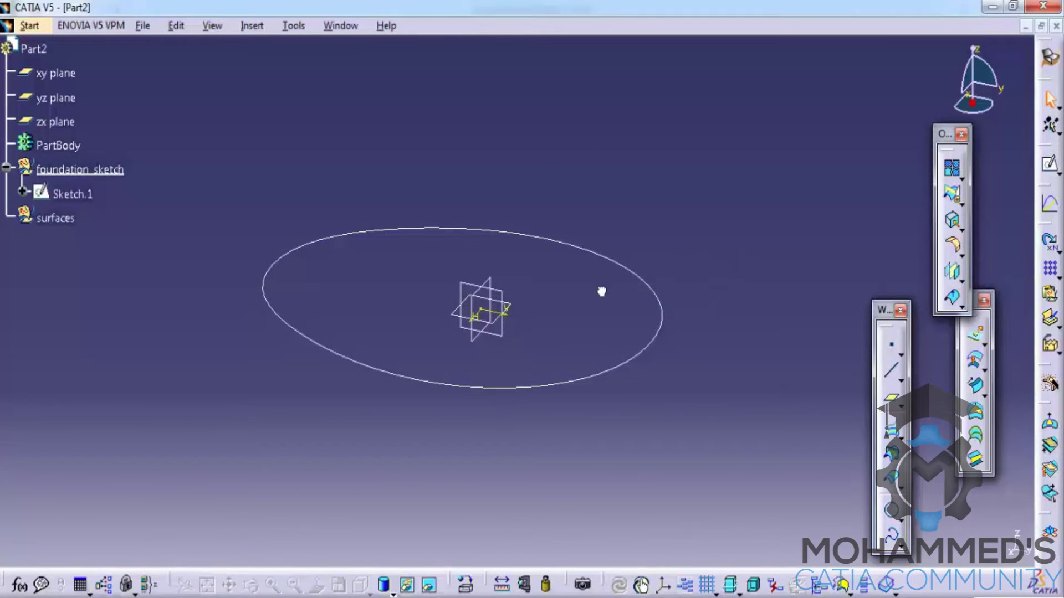
Open a sketch on the yz plane and create its intersection points with the mouse outline of Sketch.1 using Intersect 3D Elements
click(497, 336)
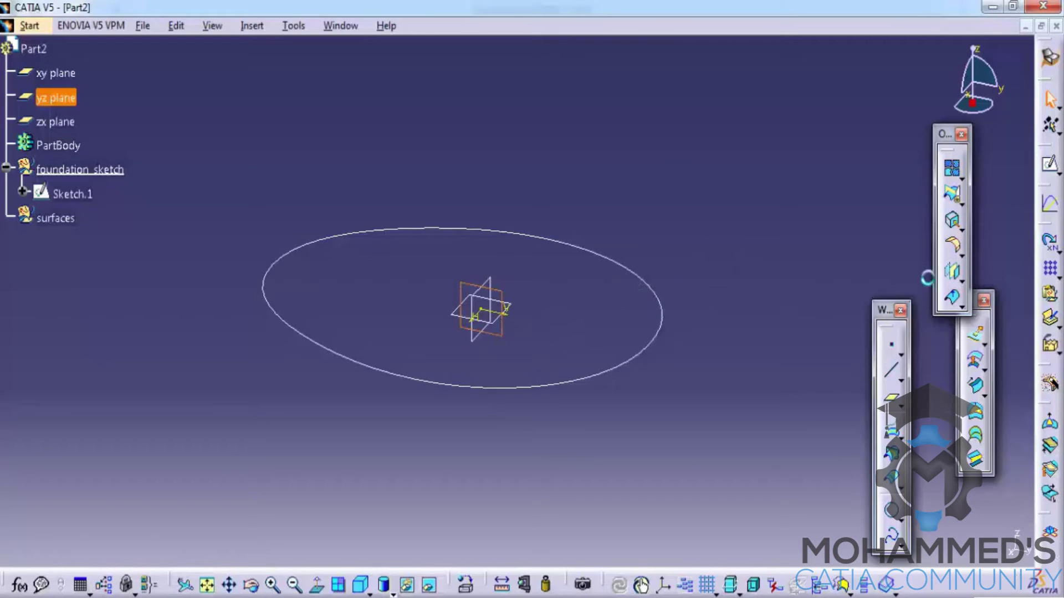
click(1049, 166)
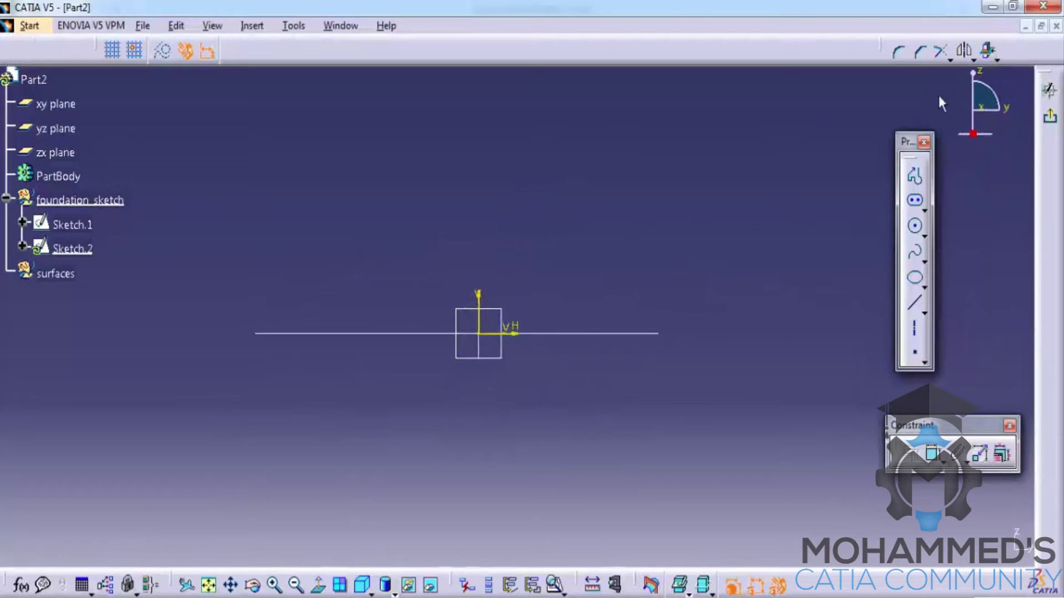
click(987, 51)
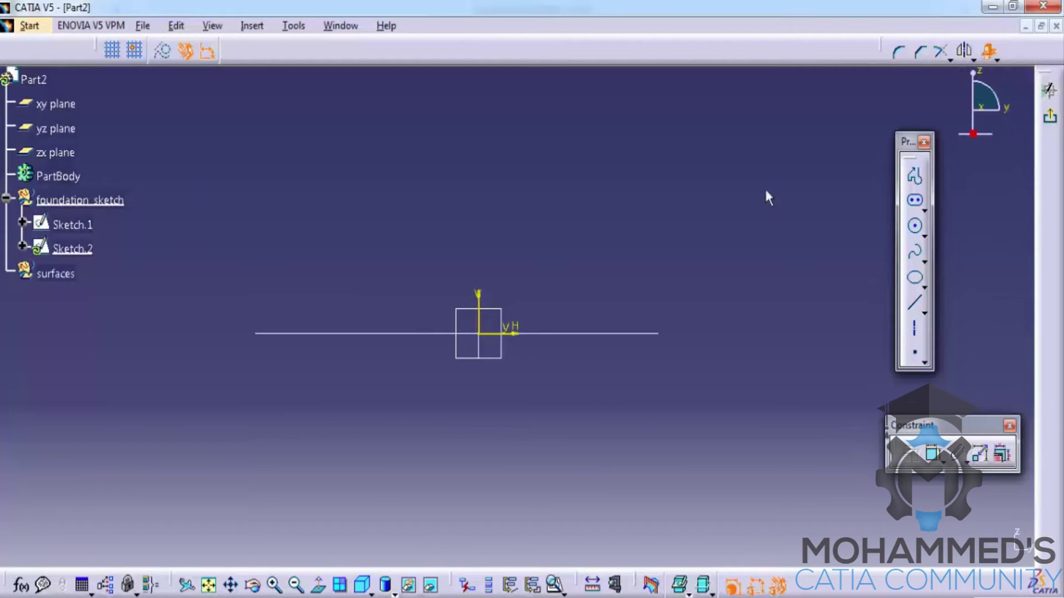
click(94, 242)
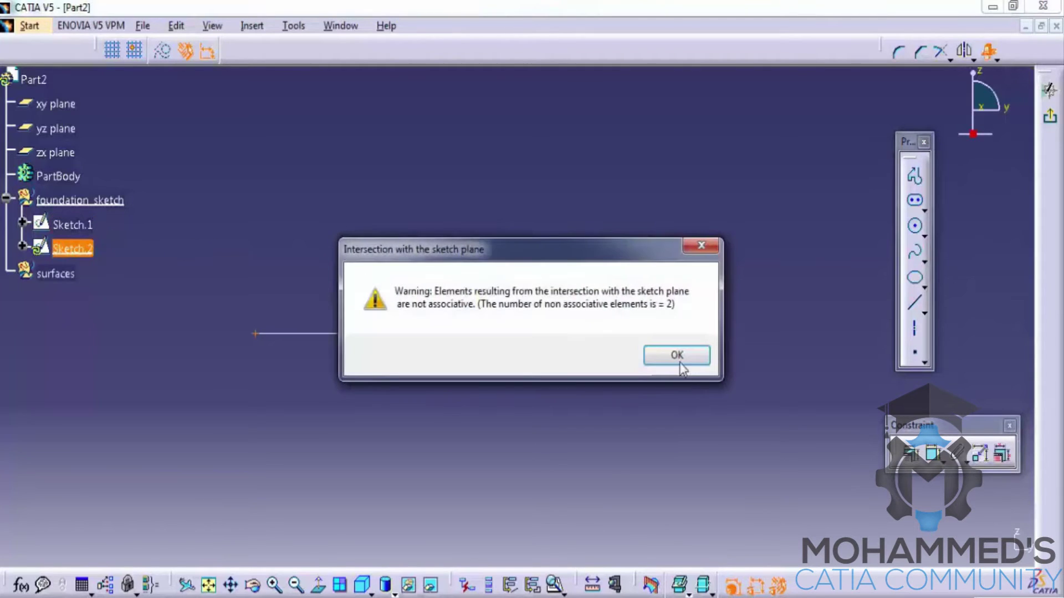
click(680, 364)
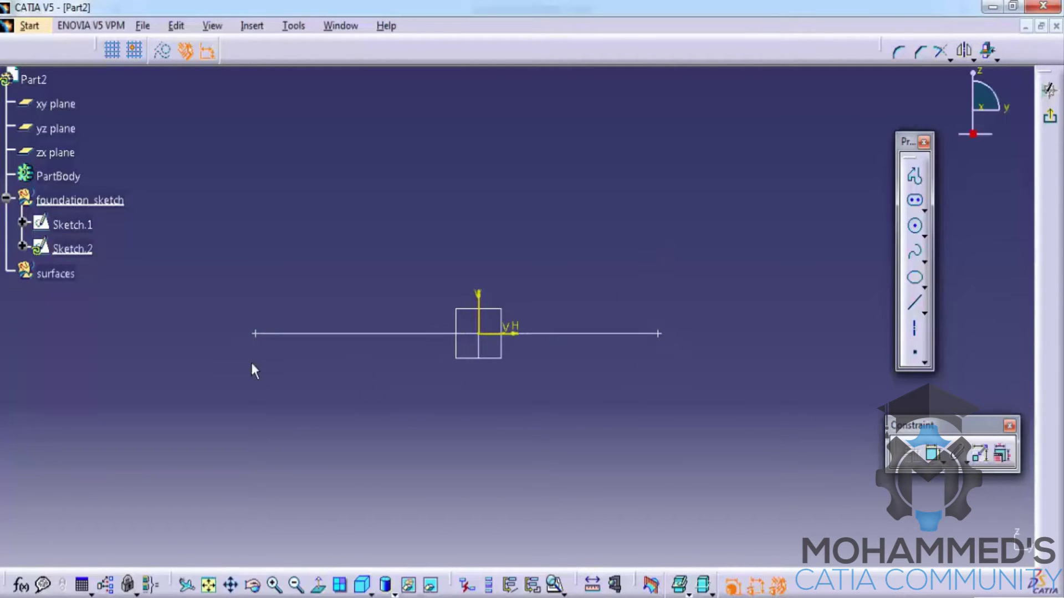
click(255, 334)
ctrl+click(657, 333)
click(916, 258)
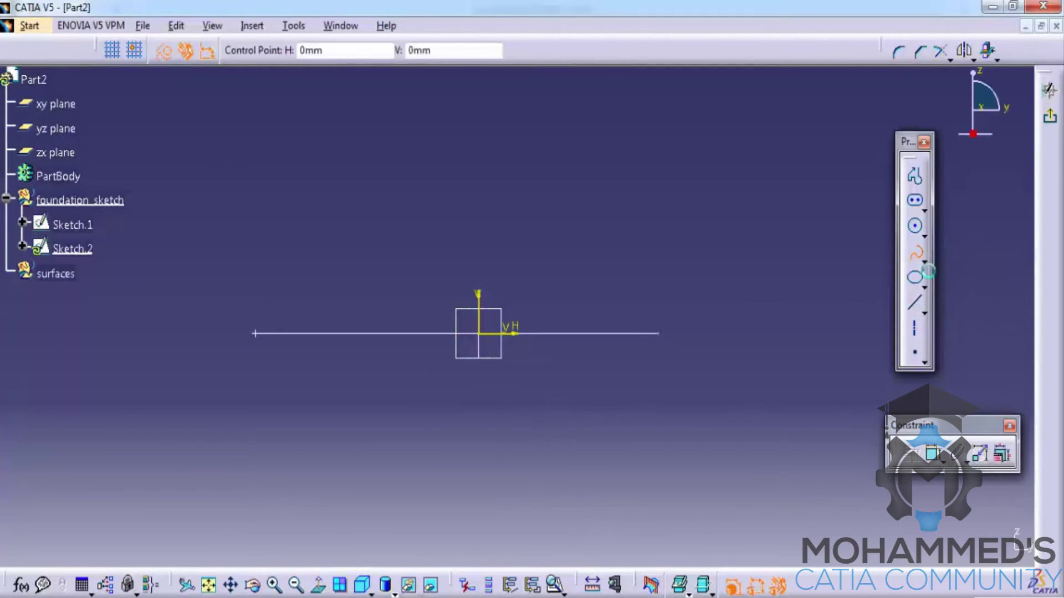
click(241, 328)
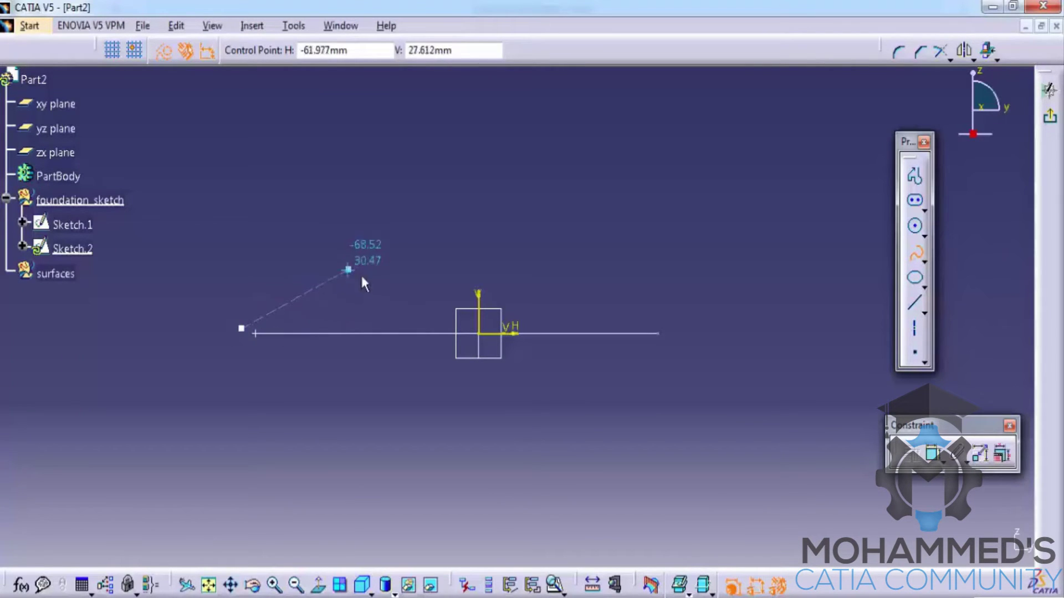
key(Escape)
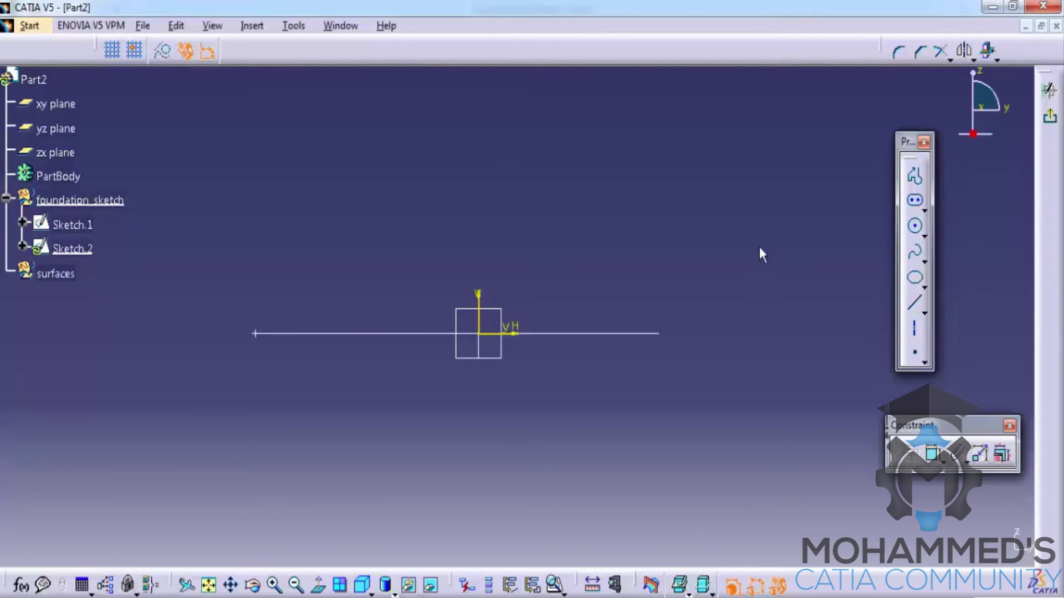
Sketch an arched six-point spline from about H -122, V 5 mm, peaking near V 48 mm, to the H axis at about 103 mm; exit the sketch
click(915, 255)
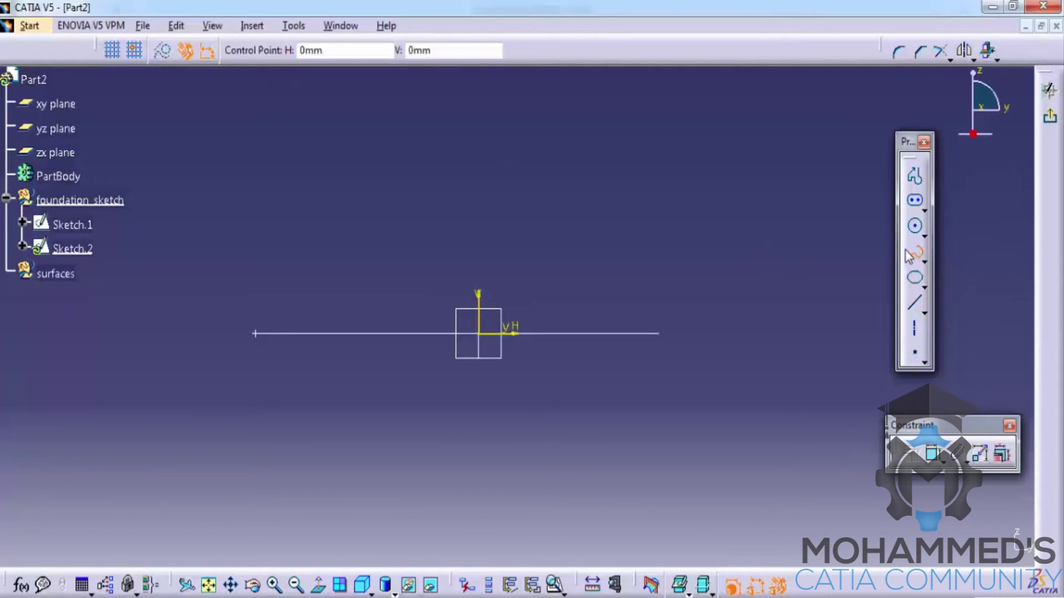
click(244, 324)
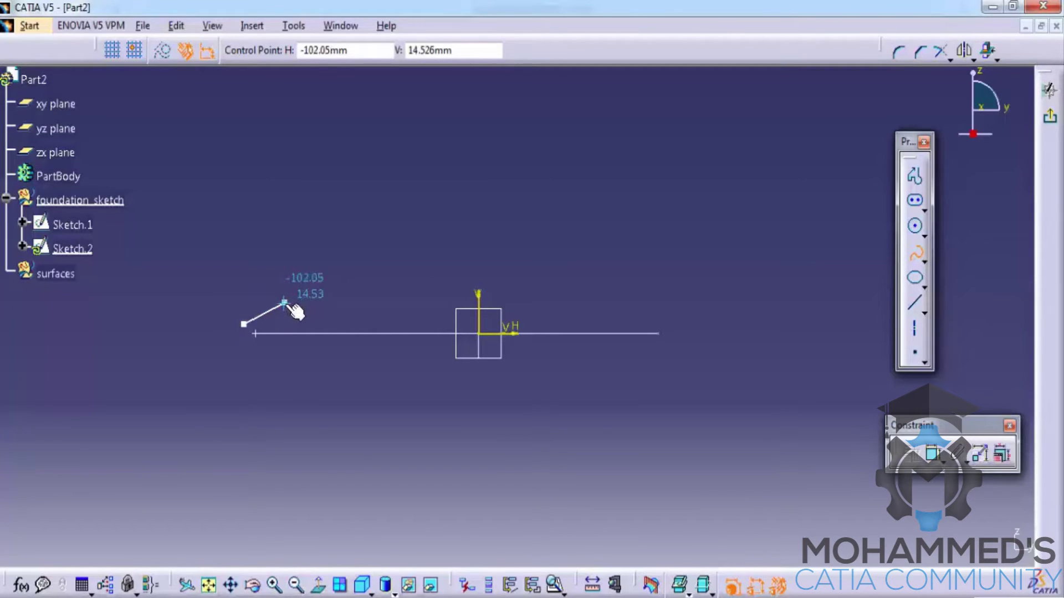
click(284, 303)
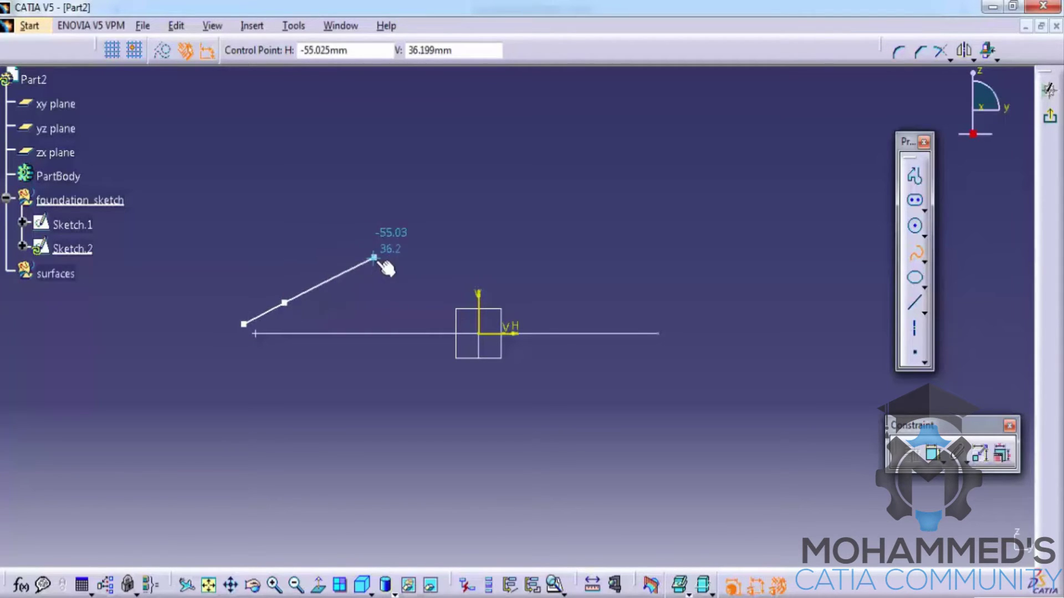
click(374, 258)
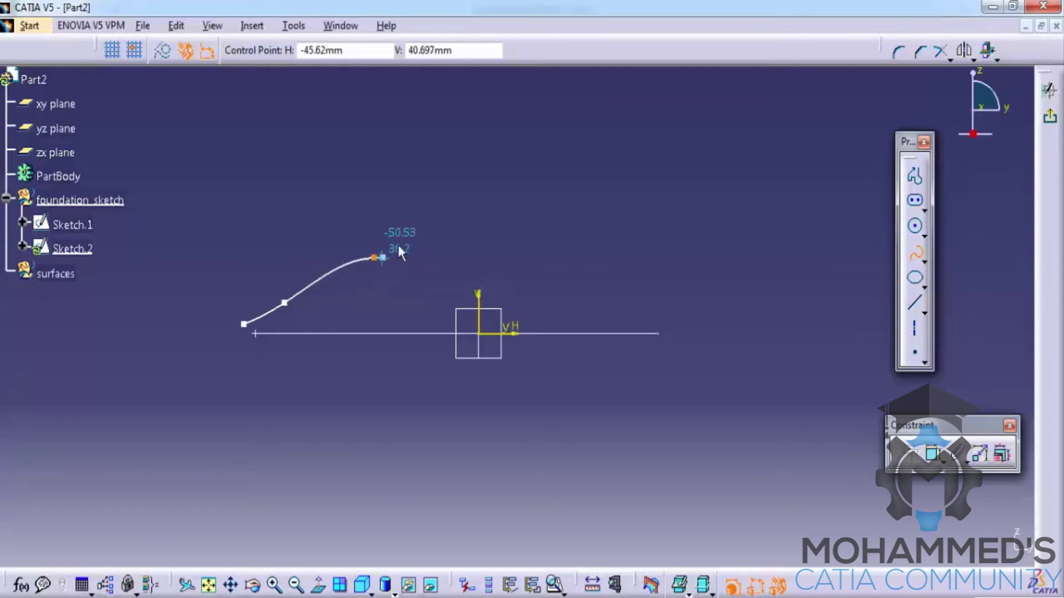
click(466, 230)
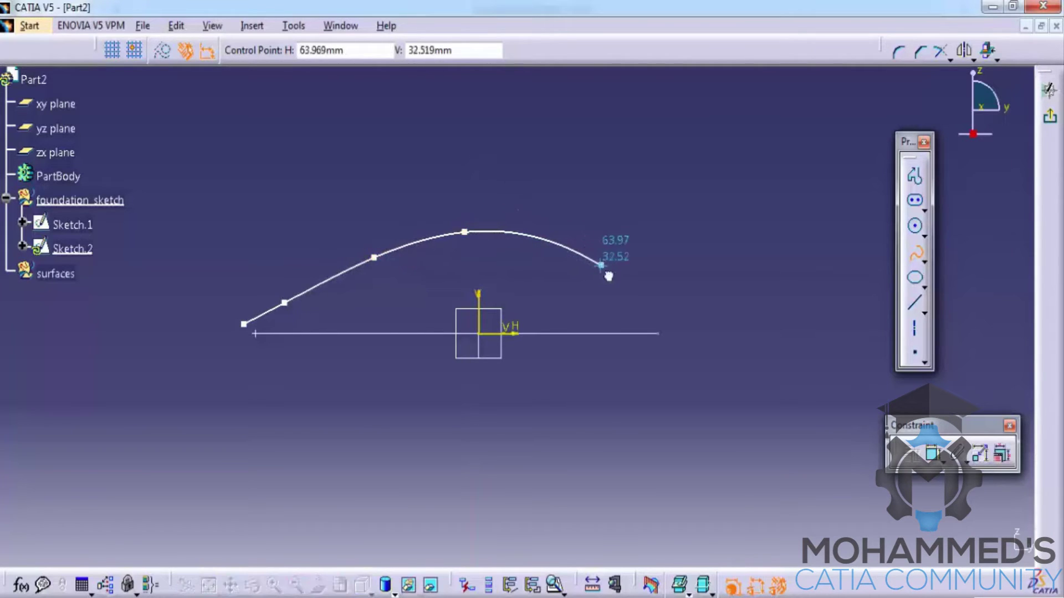
click(602, 266)
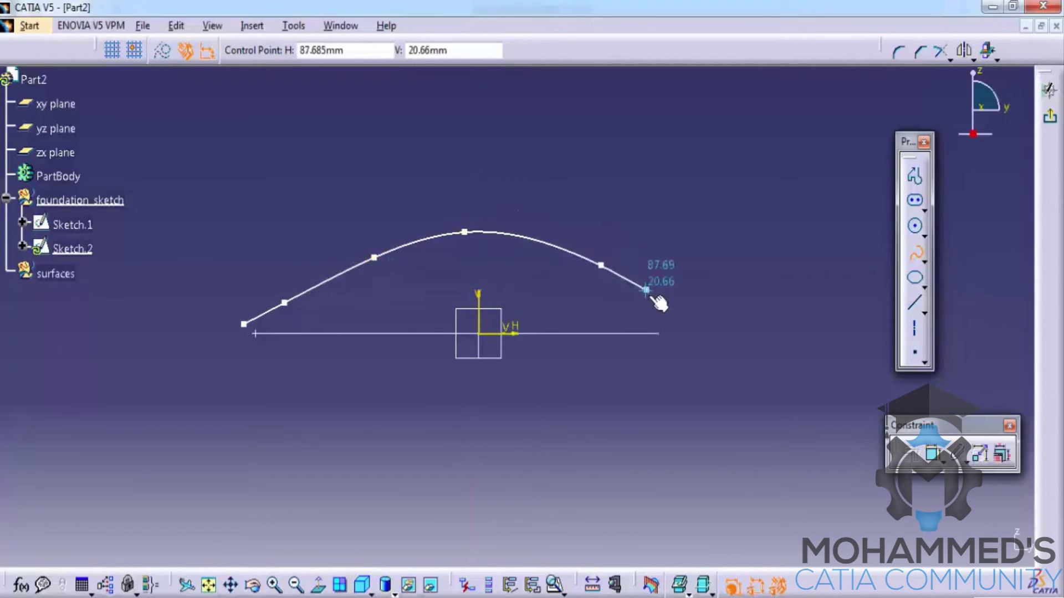
click(674, 333)
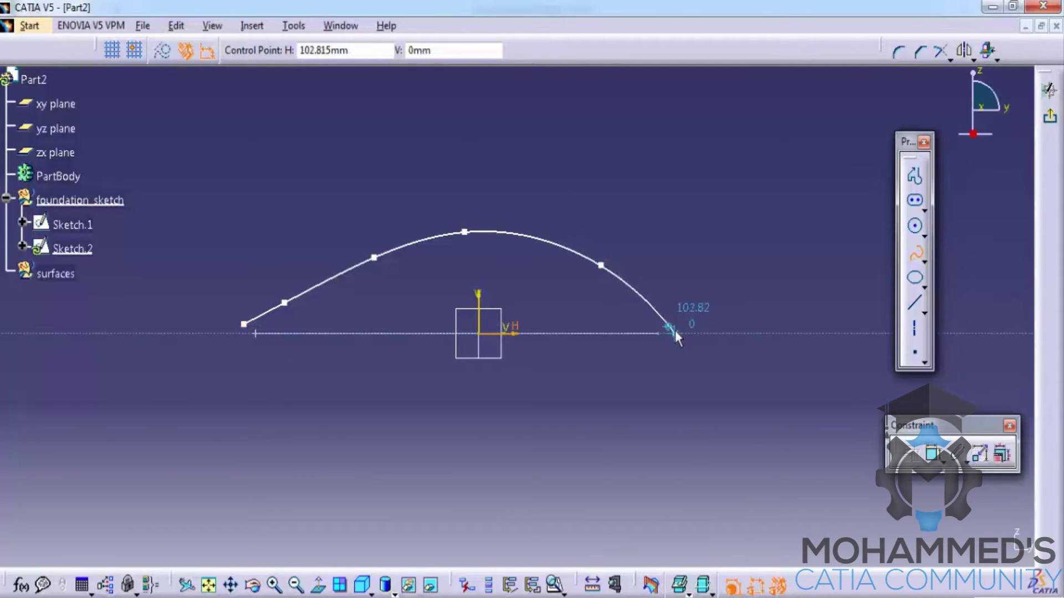
key(Escape)
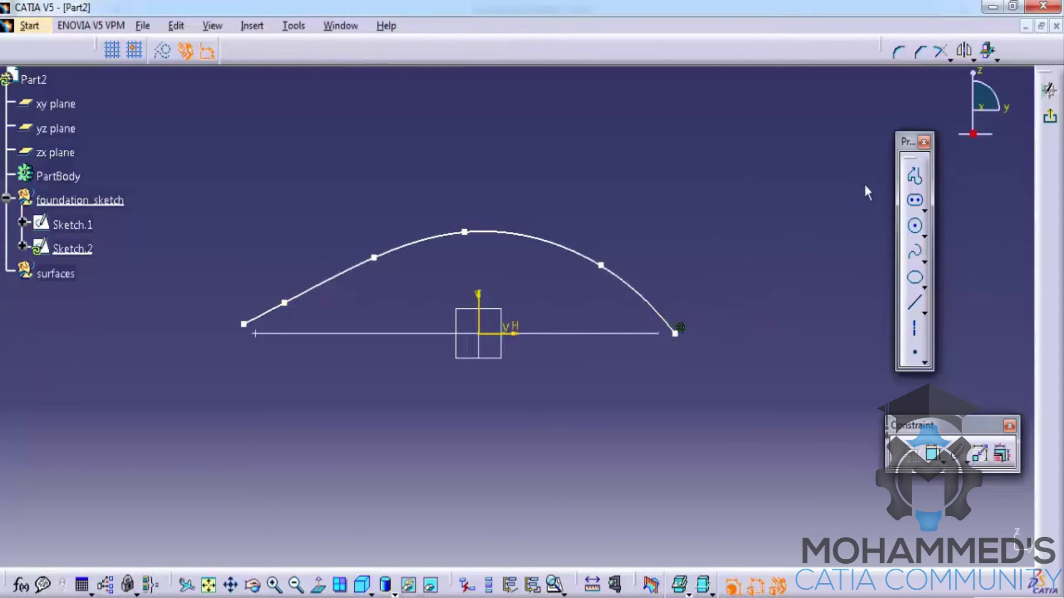
click(1049, 117)
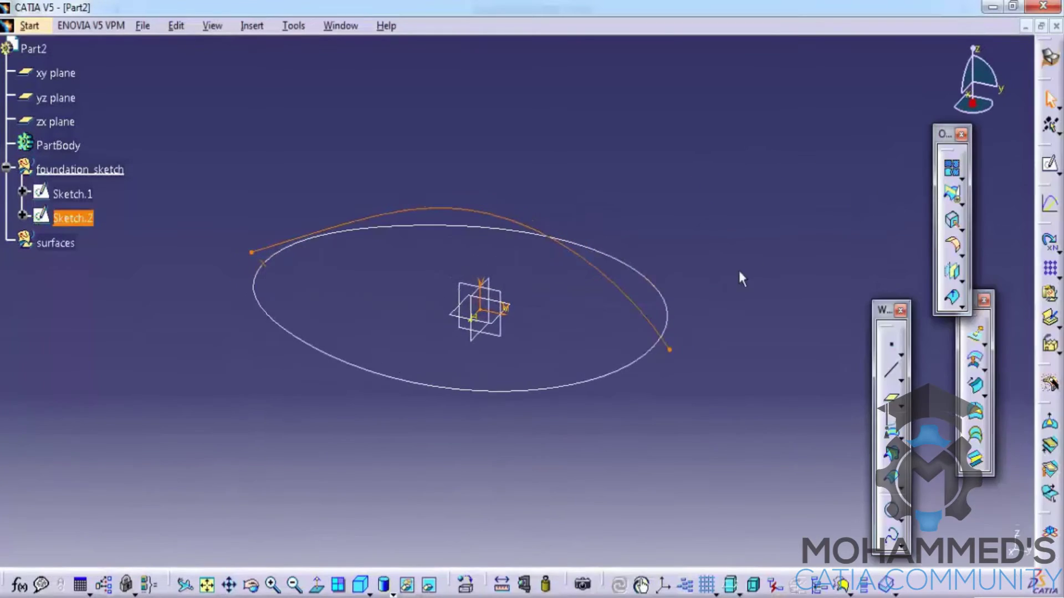
click(654, 183)
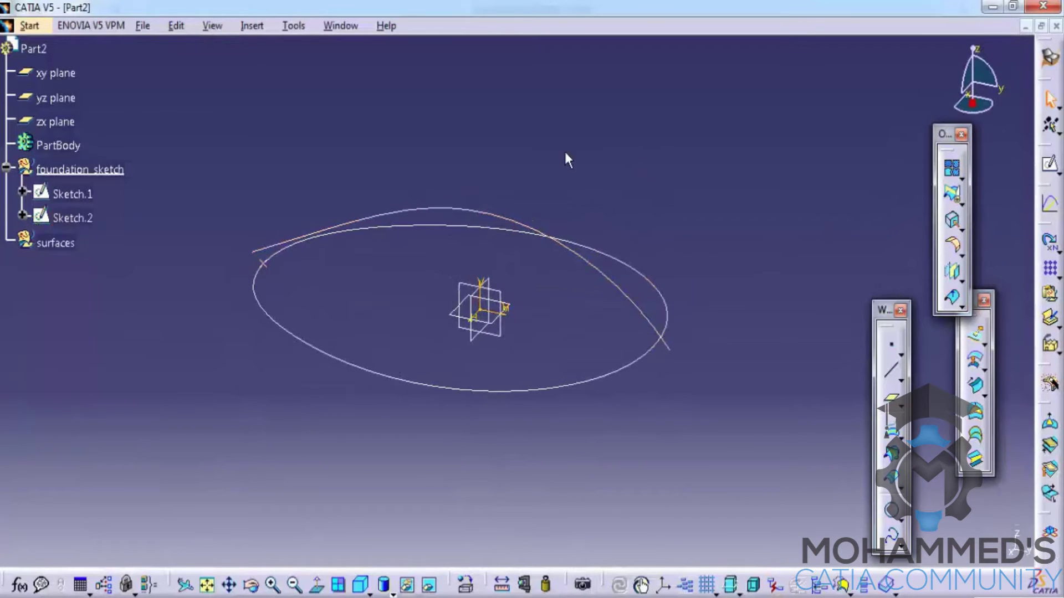
mouse_move(526, 266)
middle_down()
mouse_move(524, 305)
mouse_move(570, 413)
mouse_move(600, 403)
mouse_move(564, 417)
mouse_move(567, 426)
middle_up()
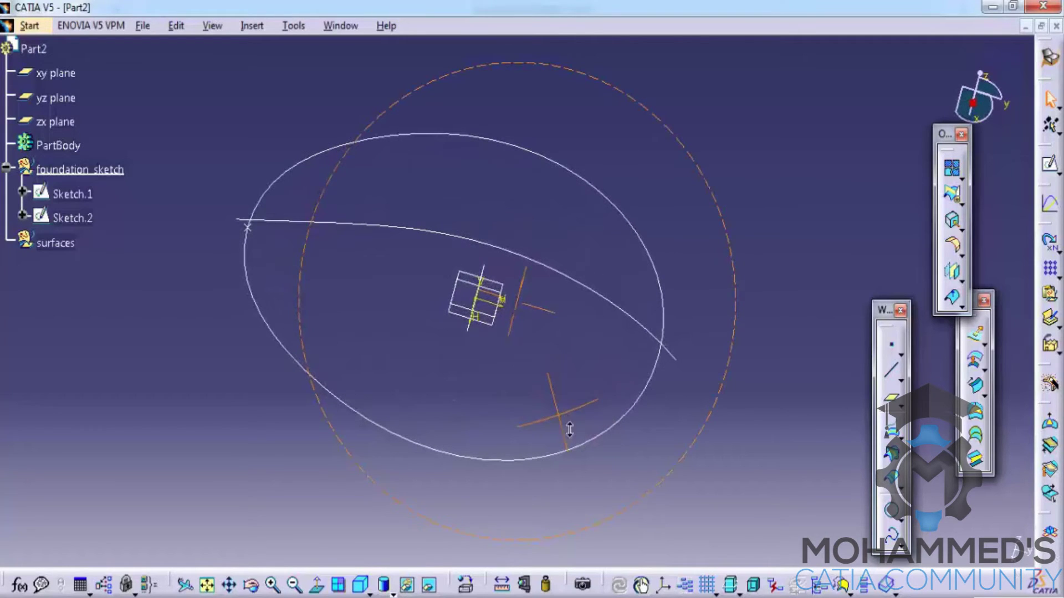
click(703, 219)
mouse_move(510, 311)
middle_down()
mouse_move(474, 244)
mouse_move(492, 162)
mouse_move(522, 297)
middle_up()
click(480, 311)
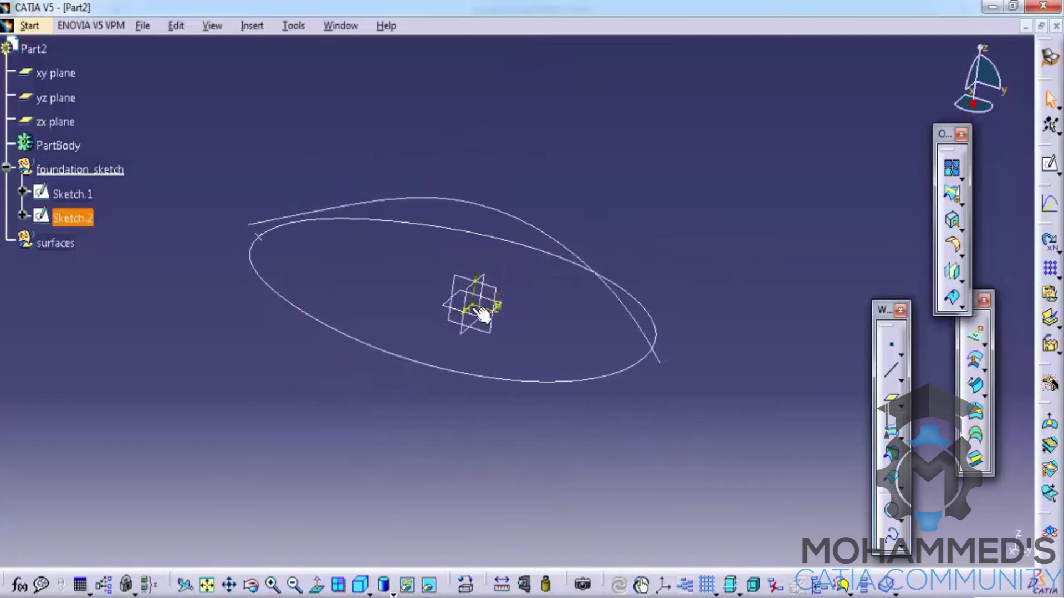
click(478, 312)
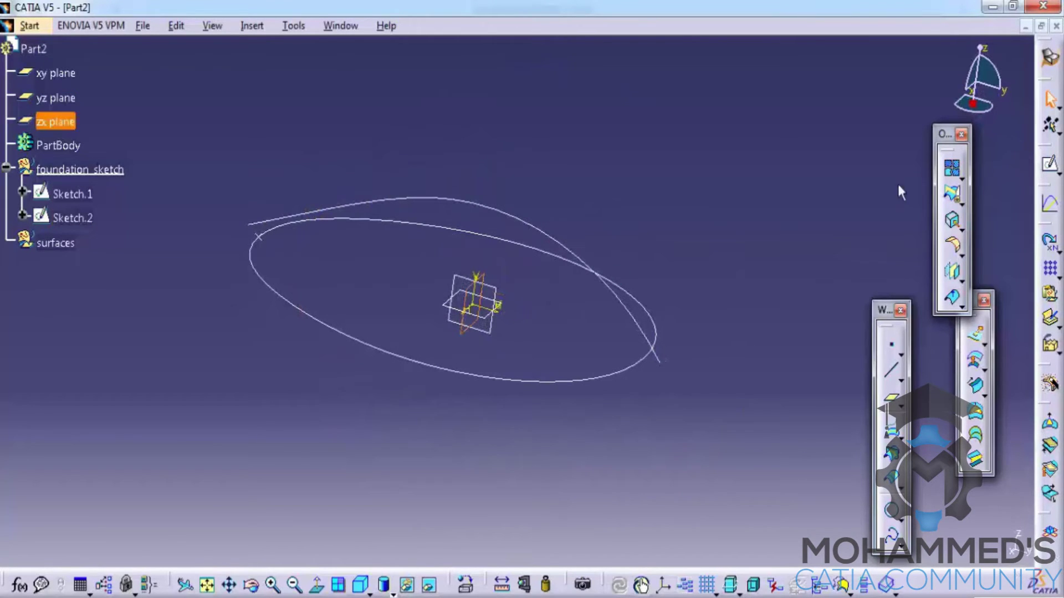
click(501, 240)
mouse_move(501, 239)
middle_down()
mouse_move(515, 221)
mouse_move(509, 334)
middle_up()
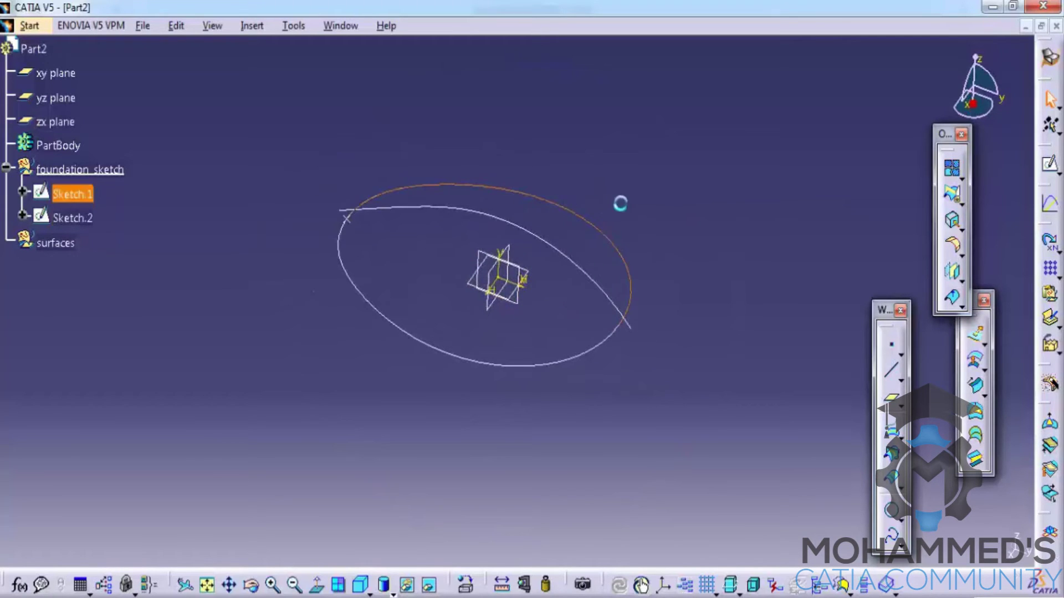
Define the surfaces geometrical set as the in-work object
click(159, 255)
click(55, 243)
right_click(58, 244)
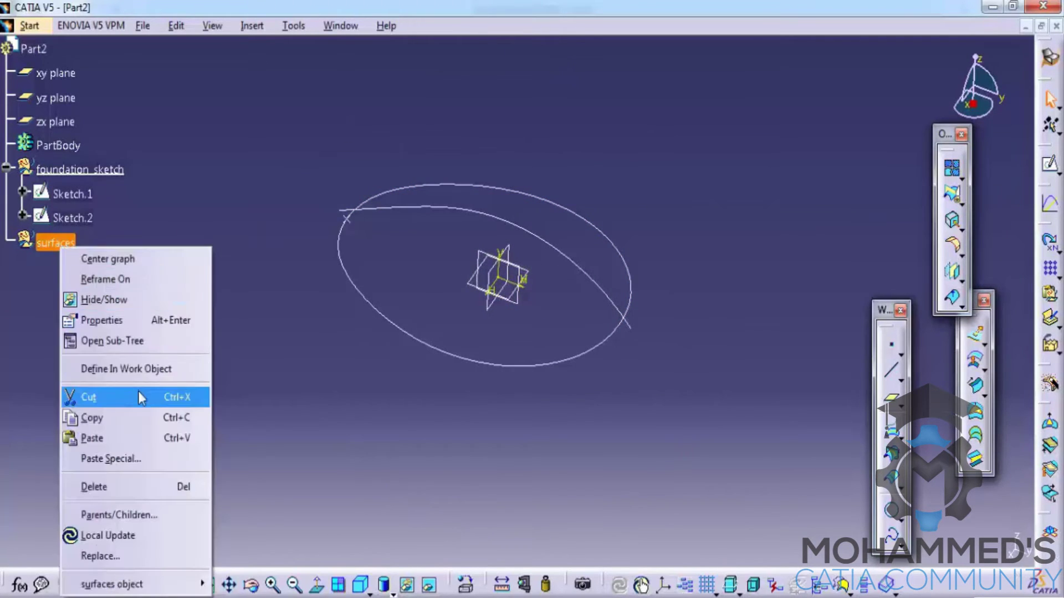
click(128, 369)
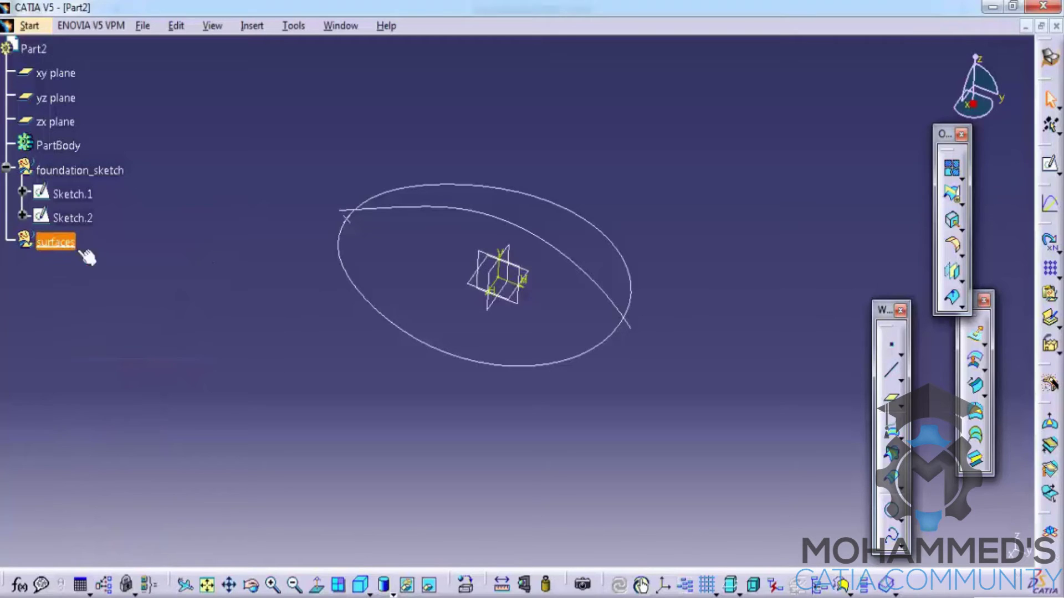
right_click(56, 247)
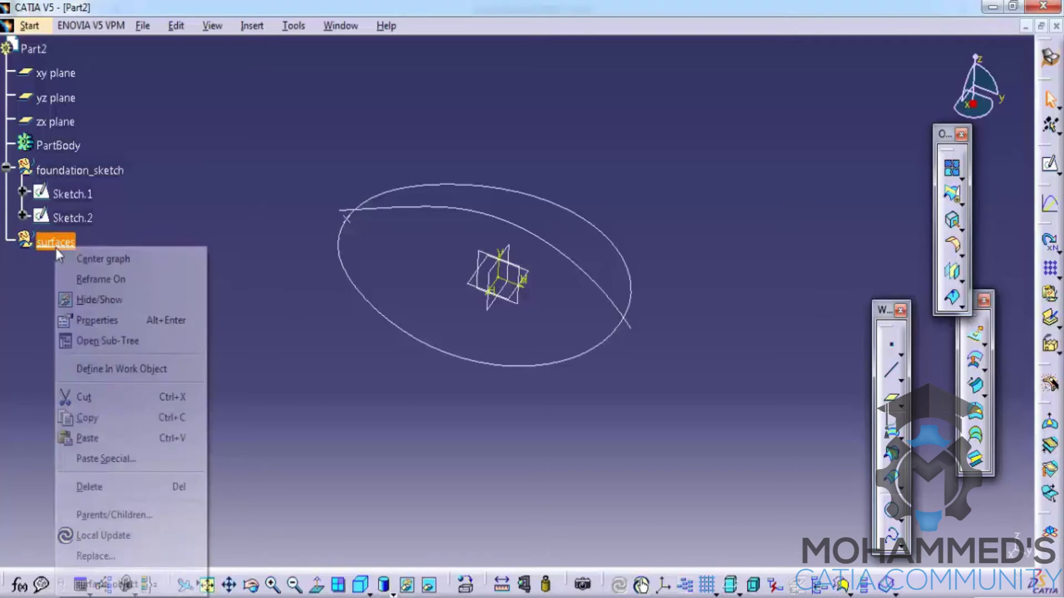
click(127, 369)
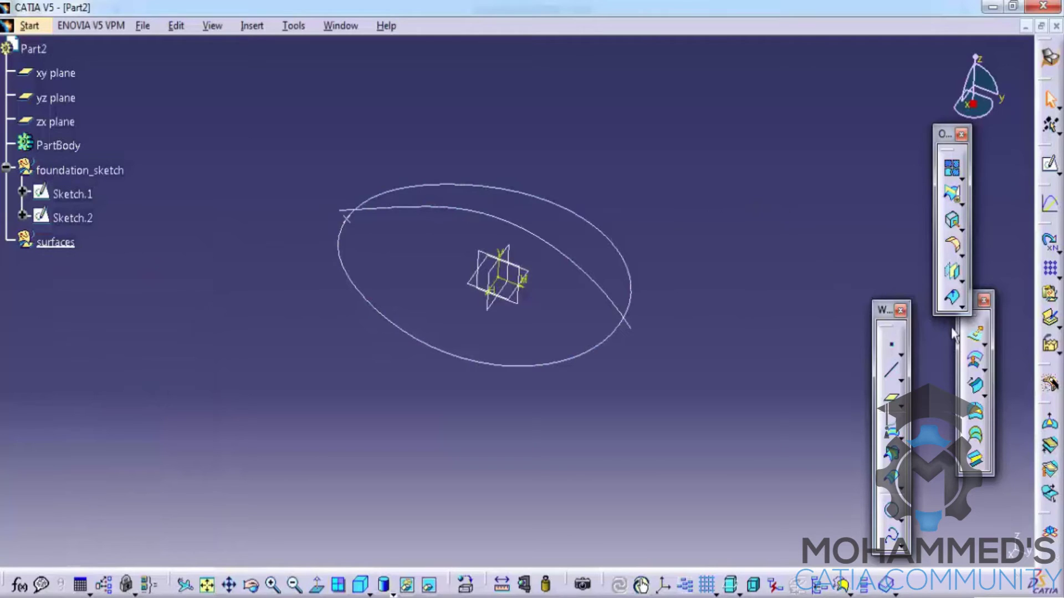
Extrude the base outline in Sketch.1 into a surface wall along the sketch normal, with Limit 1 at 70 mm
click(975, 339)
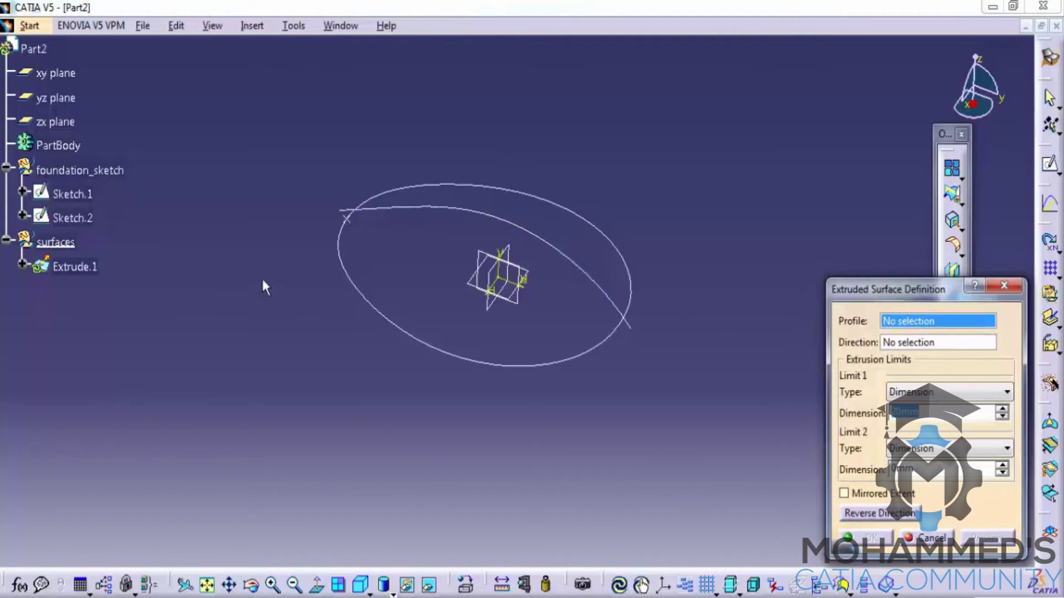
click(67, 195)
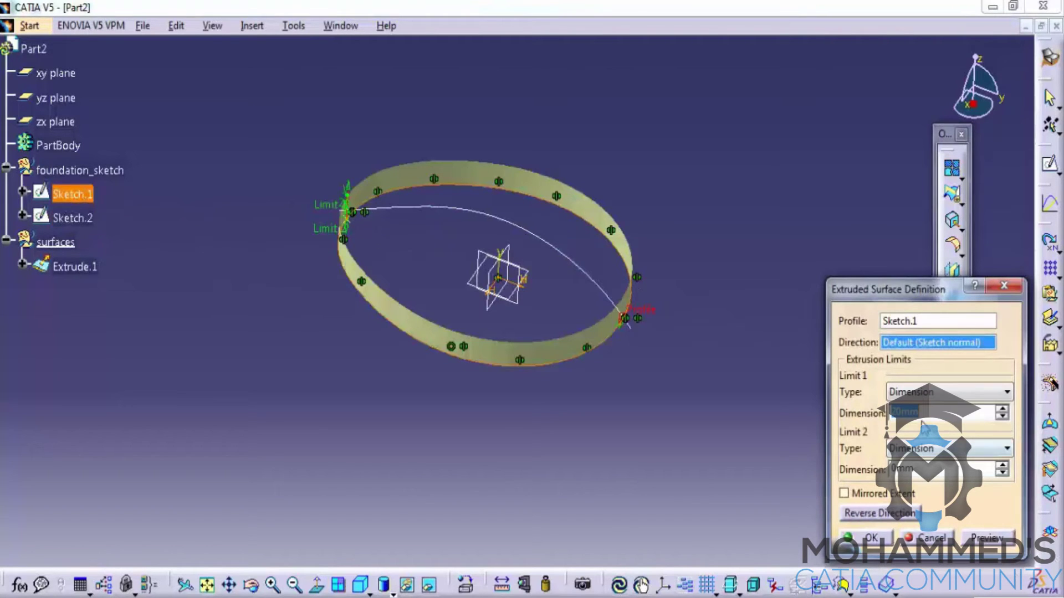
middle_drag(649, 363, 656, 259)
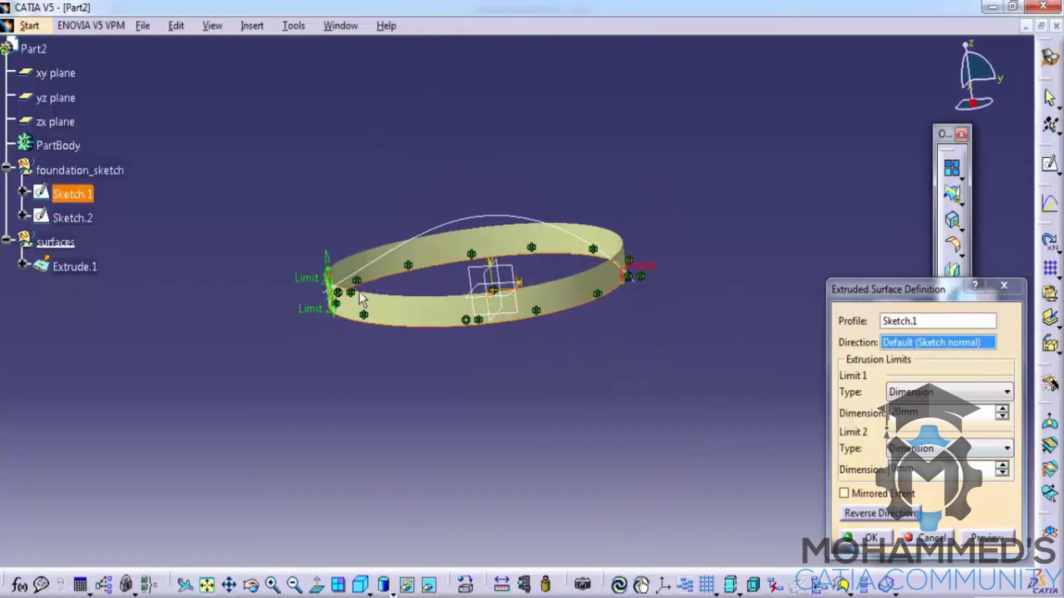
drag(336, 278, 319, 196)
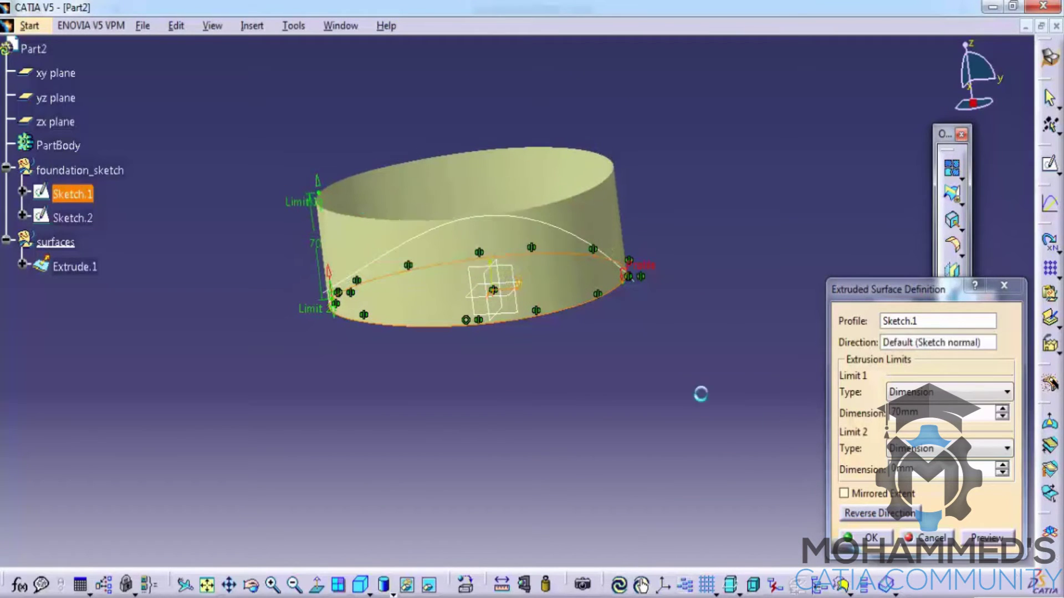
click(869, 536)
Extrude the arched Sketch.2 profile as a surface normal to the yz plane, with Limit 1 at 99 mm and mirrored extent
click(608, 263)
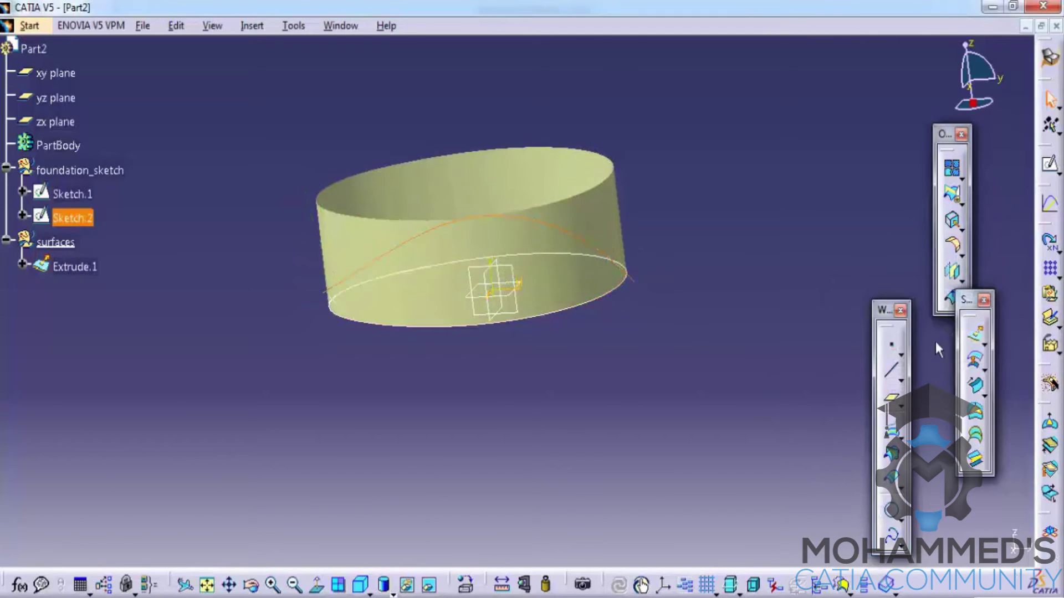
click(975, 333)
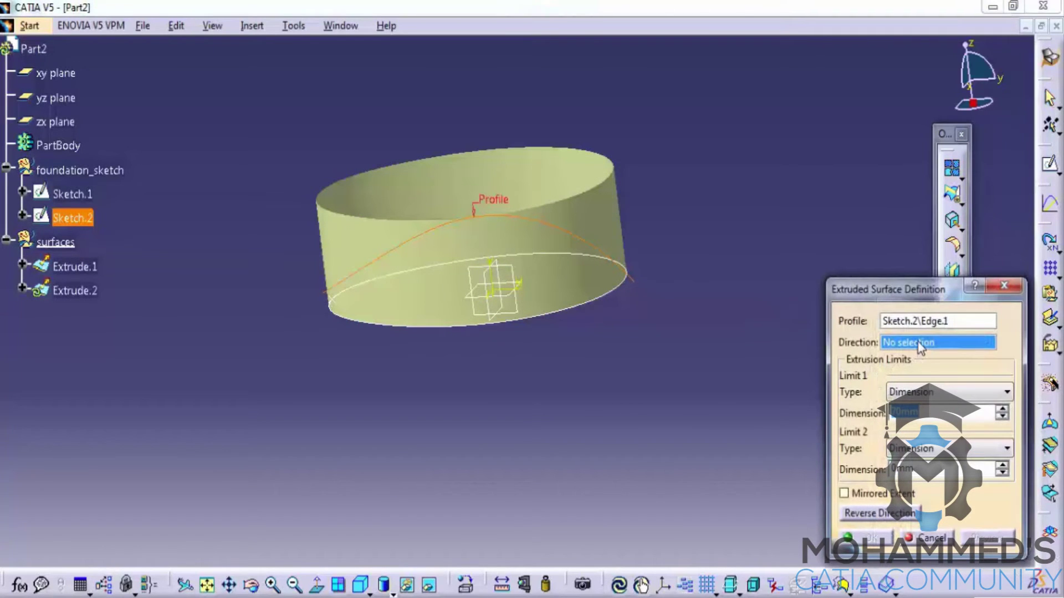
click(533, 318)
middle_drag(632, 257, 487, 330)
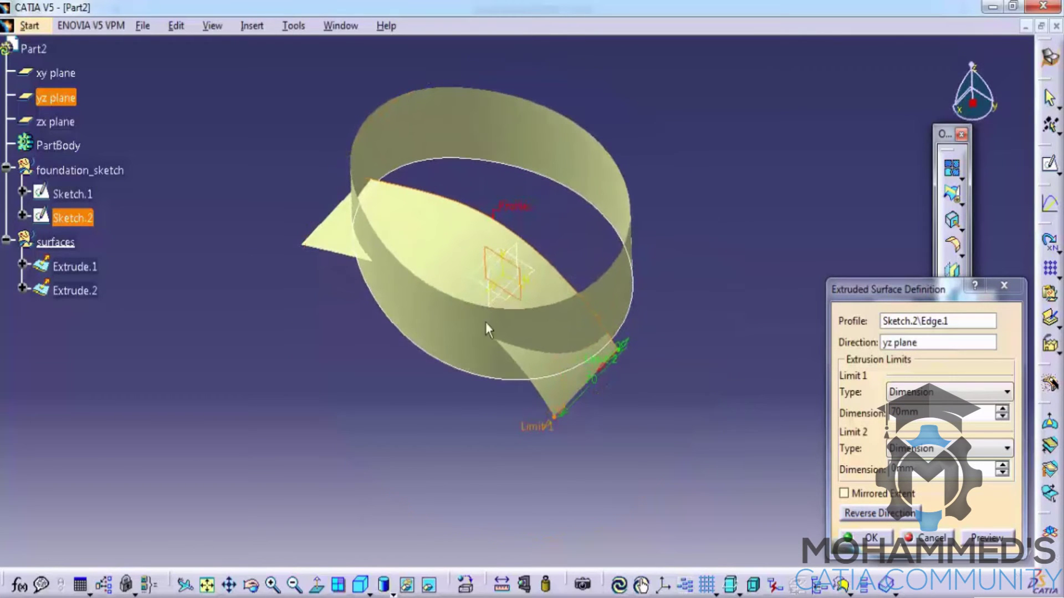
drag(558, 418, 532, 446)
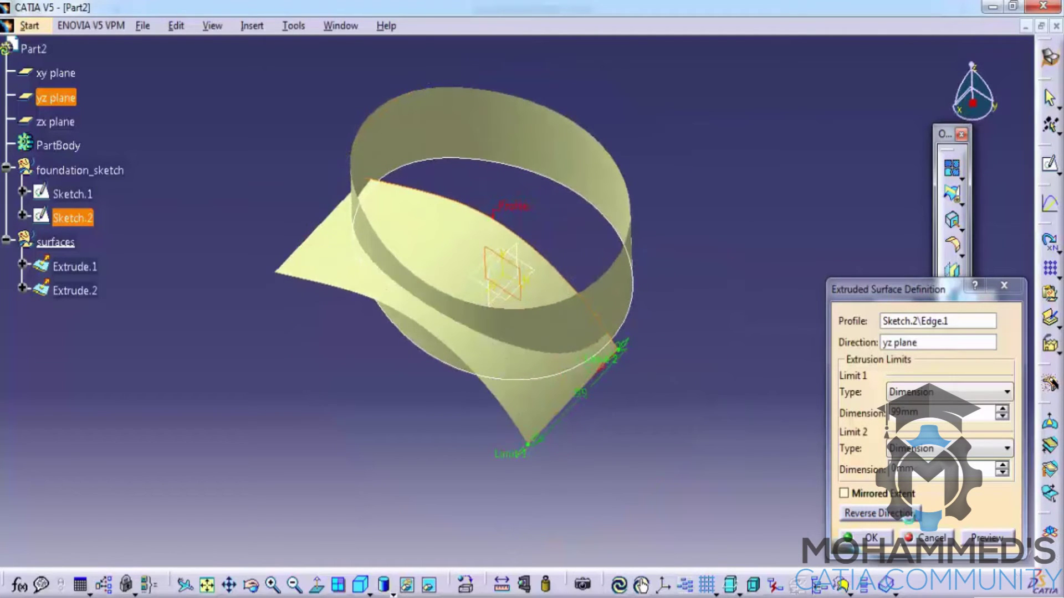
click(883, 495)
click(873, 538)
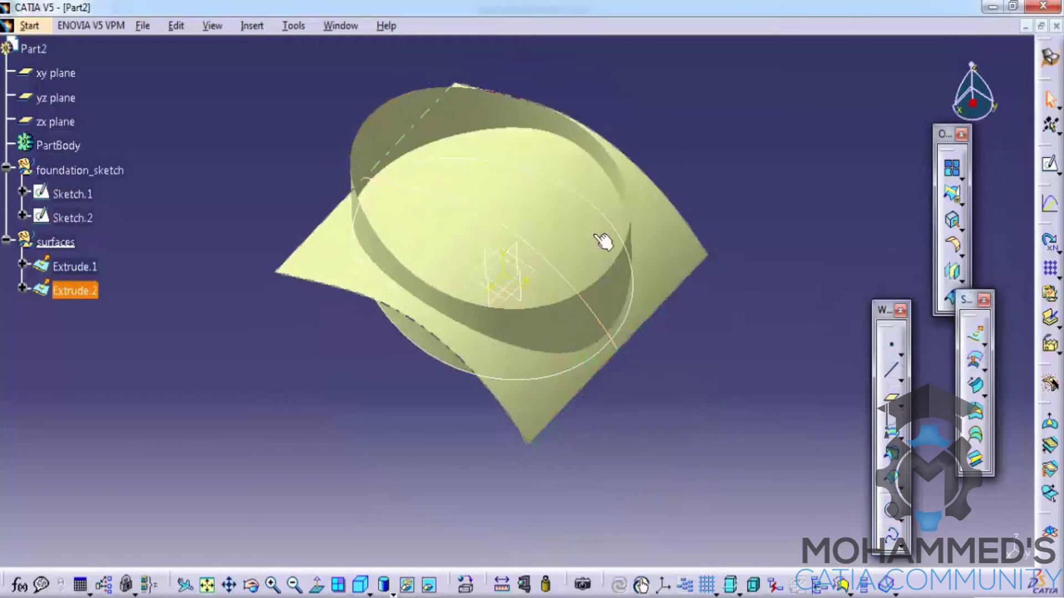
Trim Extrude.1 and Extrude.2 against each other in Standard mode, keeping the wall below the arch and the arched top inside the wall
middle_drag(434, 216, 518, 249)
click(805, 281)
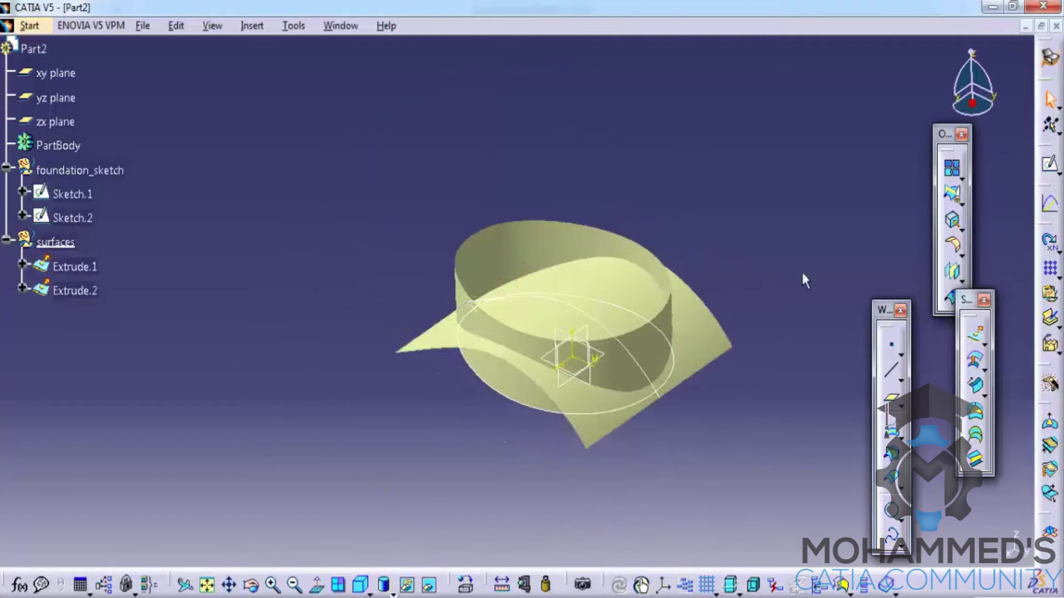
click(949, 194)
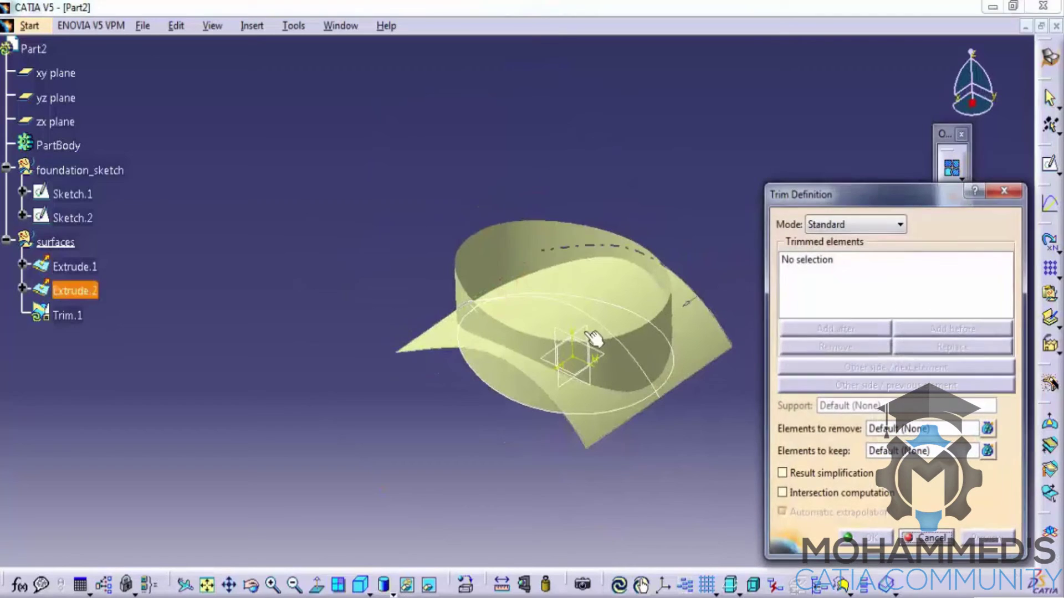
click(519, 385)
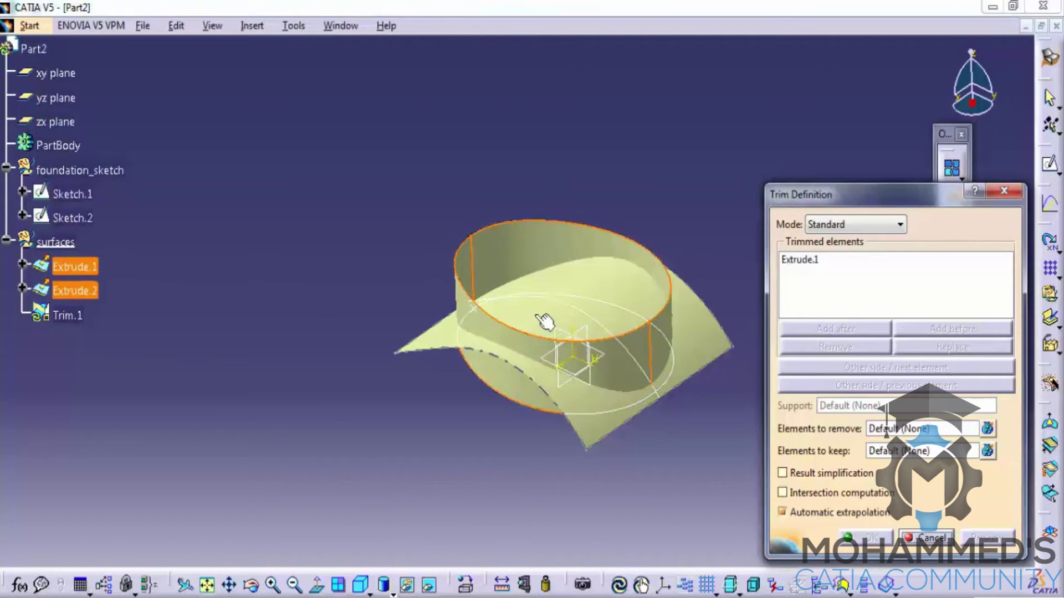
click(544, 321)
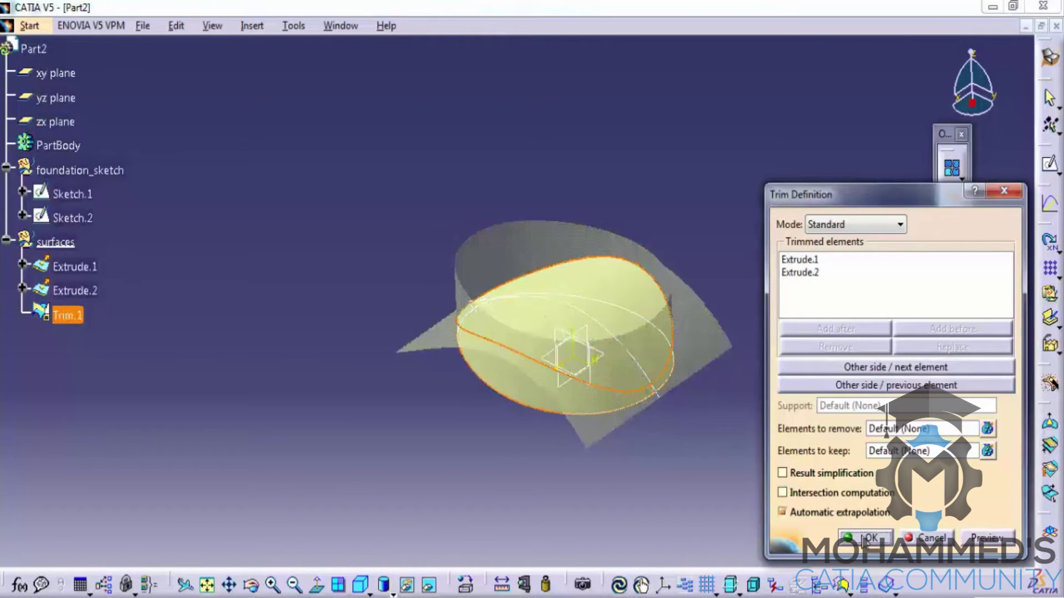
click(865, 538)
Open a sketch on the zx plane and create its intersection point with the arched profile of Sketch.2
middle_drag(586, 348, 725, 232)
mouse_move(513, 313)
middle_down()
mouse_move(553, 329)
mouse_move(658, 406)
mouse_move(778, 363)
mouse_move(600, 373)
mouse_move(434, 399)
mouse_move(554, 447)
mouse_move(615, 344)
mouse_move(655, 397)
mouse_move(682, 351)
mouse_move(543, 379)
middle_up()
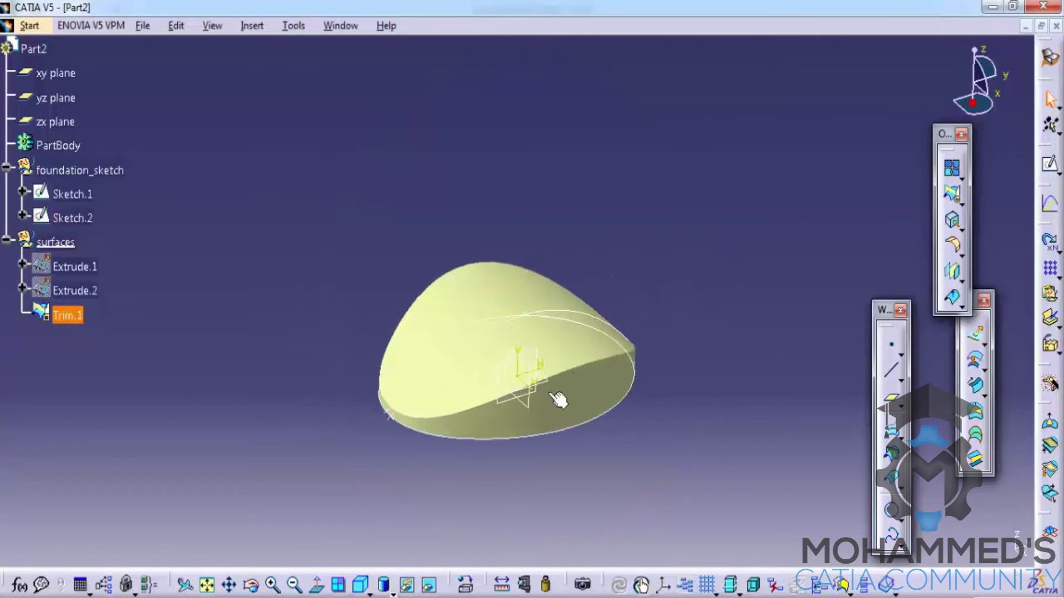
click(533, 412)
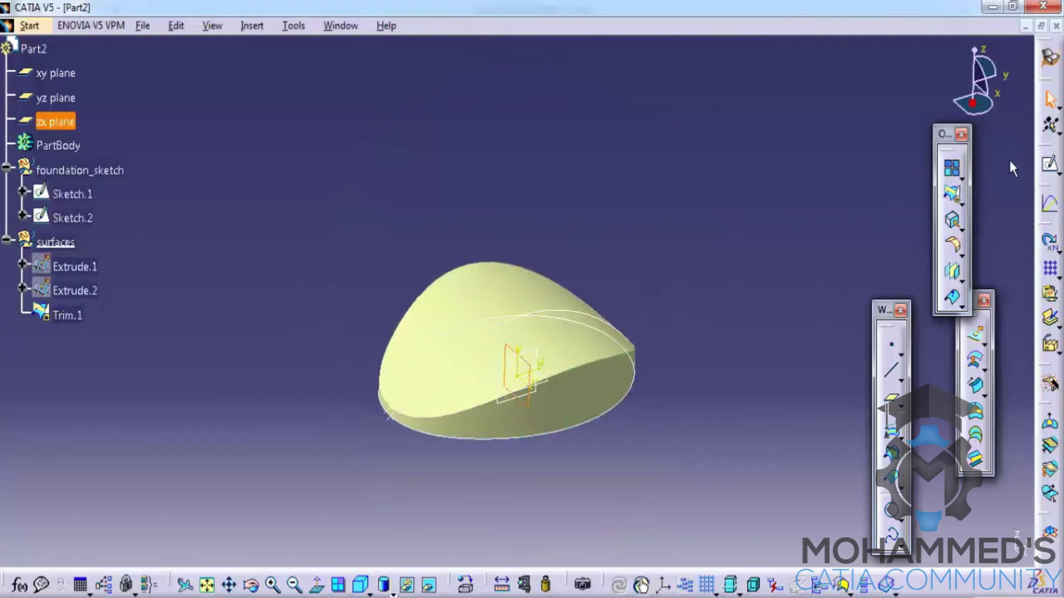
click(1049, 164)
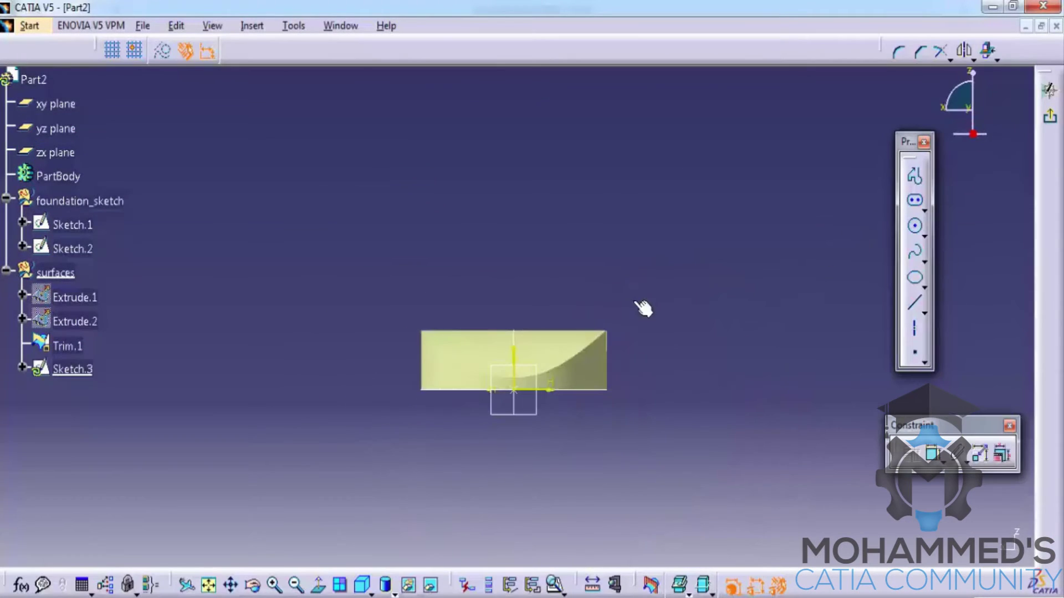
ctrl+middle_drag(637, 304, 671, 239)
middle_drag(506, 275, 510, 254)
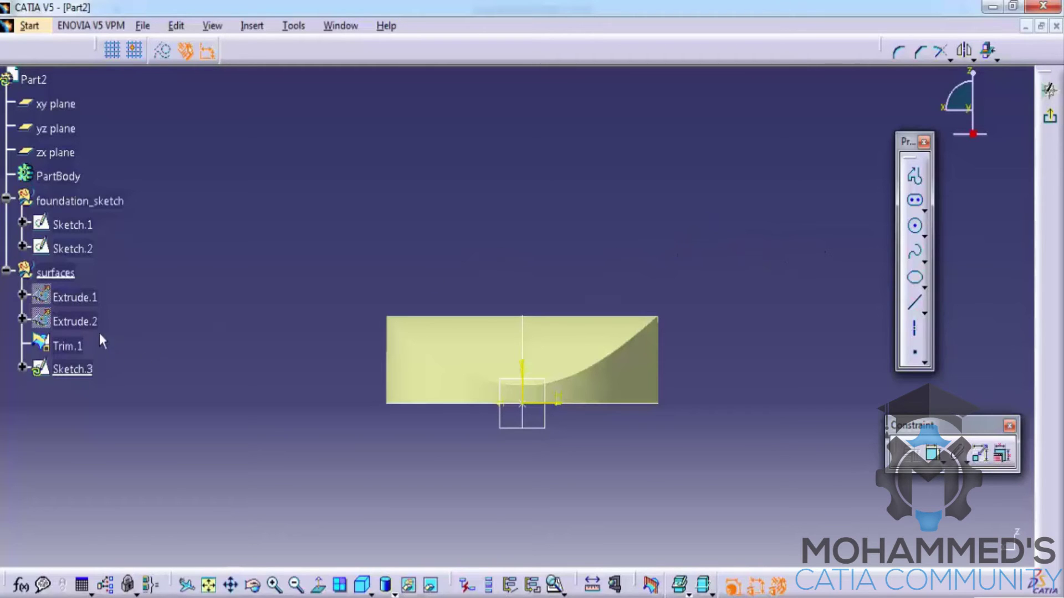
double_click(72, 249)
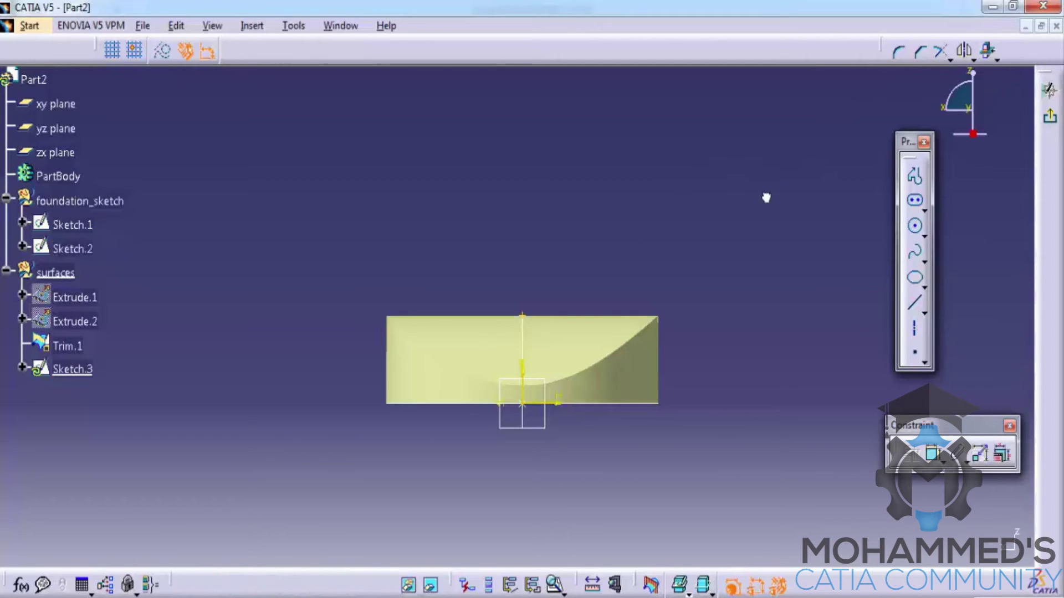
Convert the intersection point to a construction element while the 3D geometry is temporarily hidden, and leave construction mode off
click(648, 324)
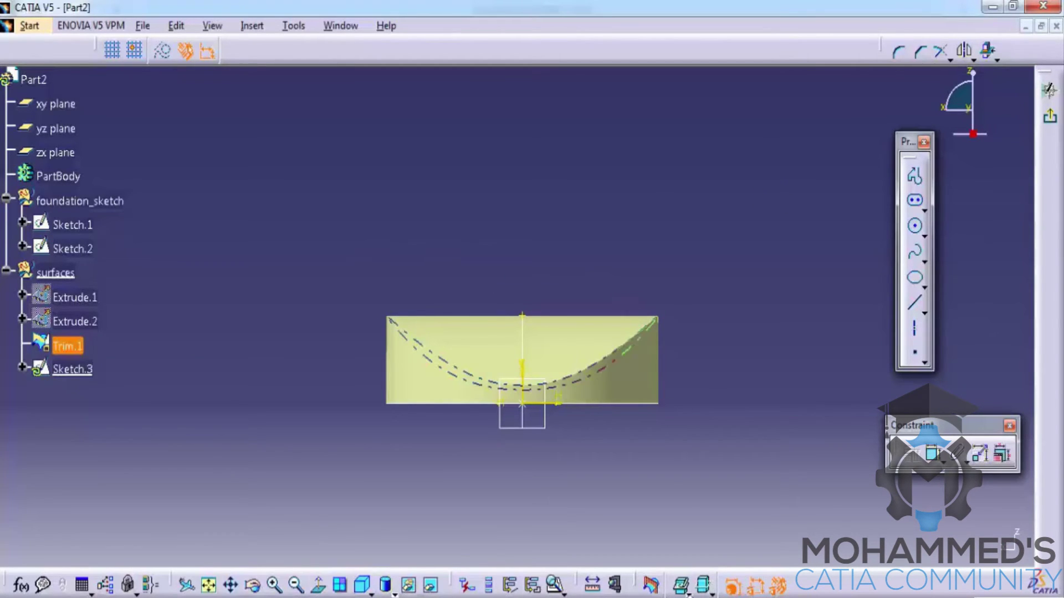
click(687, 595)
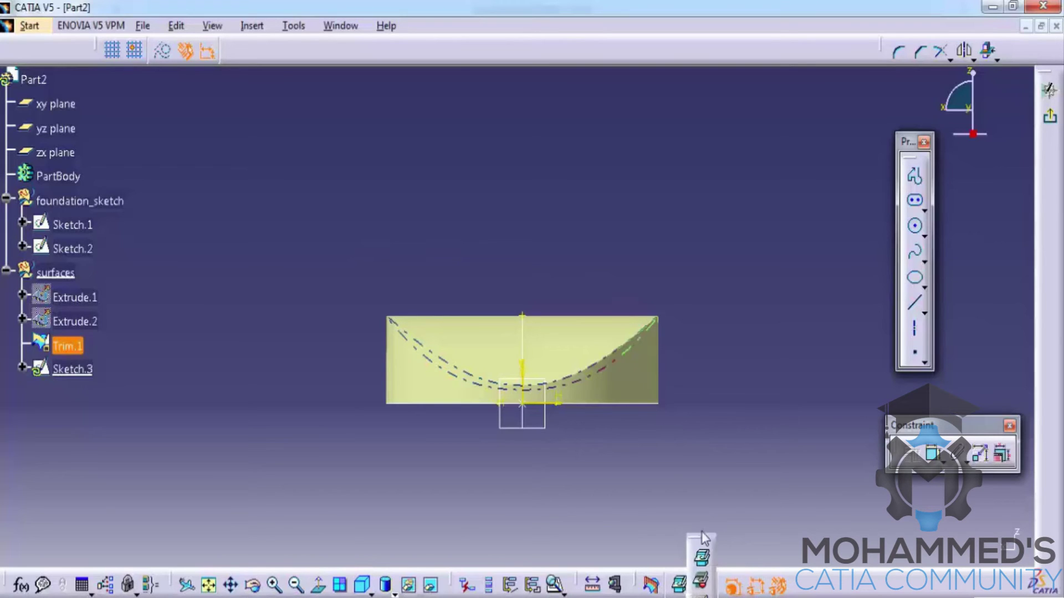
click(701, 556)
click(633, 349)
drag(602, 348, 427, 233)
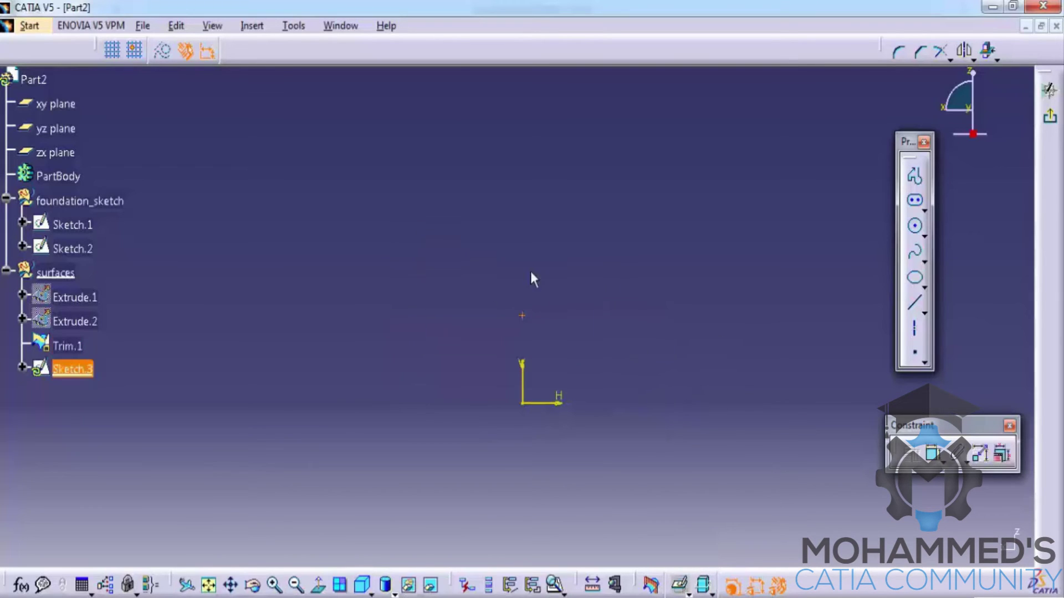
click(164, 55)
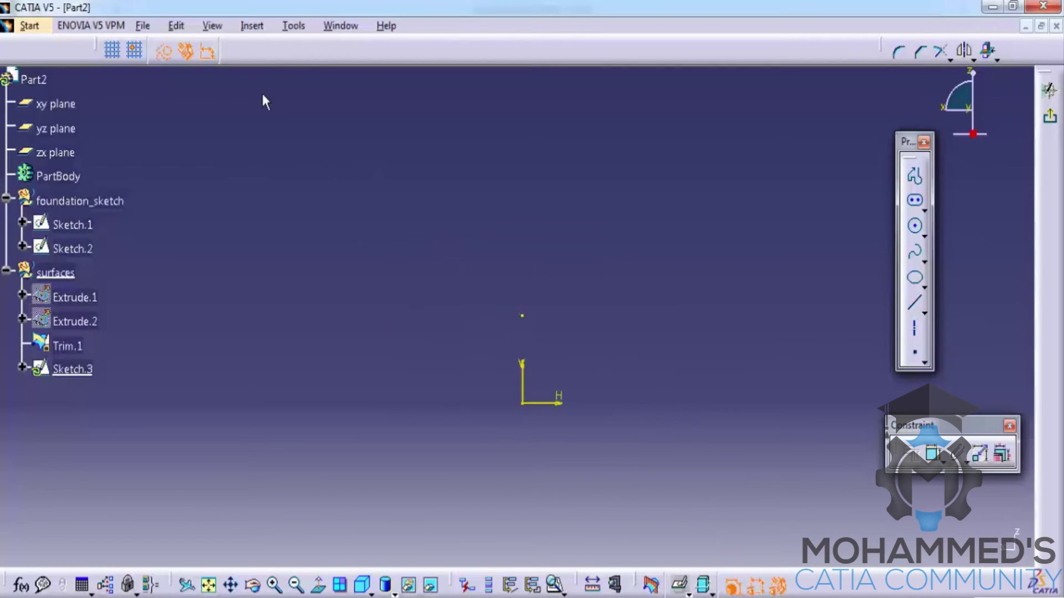
click(164, 53)
click(703, 586)
click(703, 558)
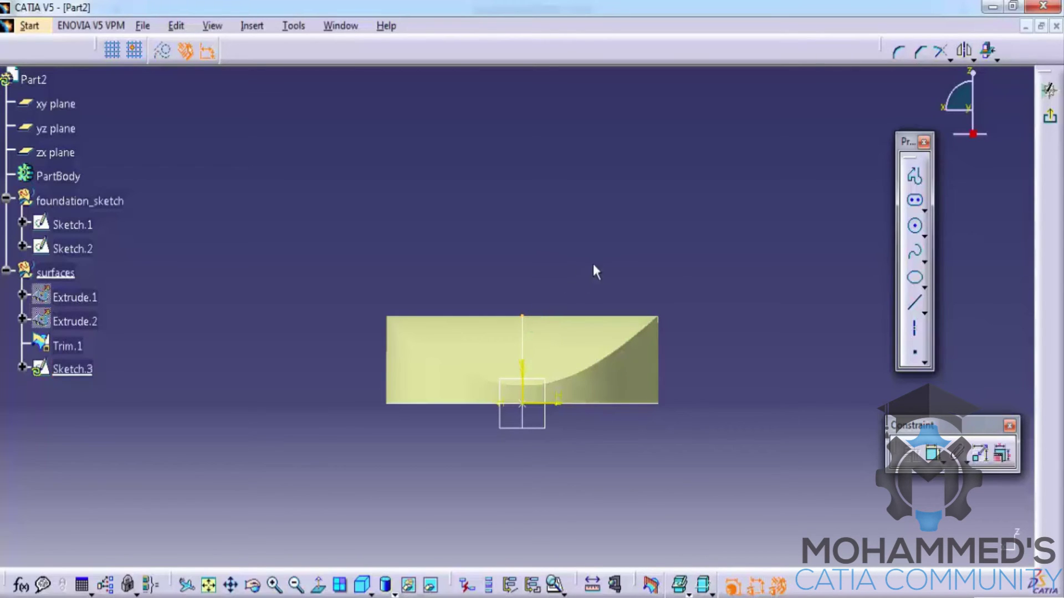
Sketch a four-point spline from about H -94, V 28 mm, rising along the body's upper edge and ending on the construction point
click(914, 255)
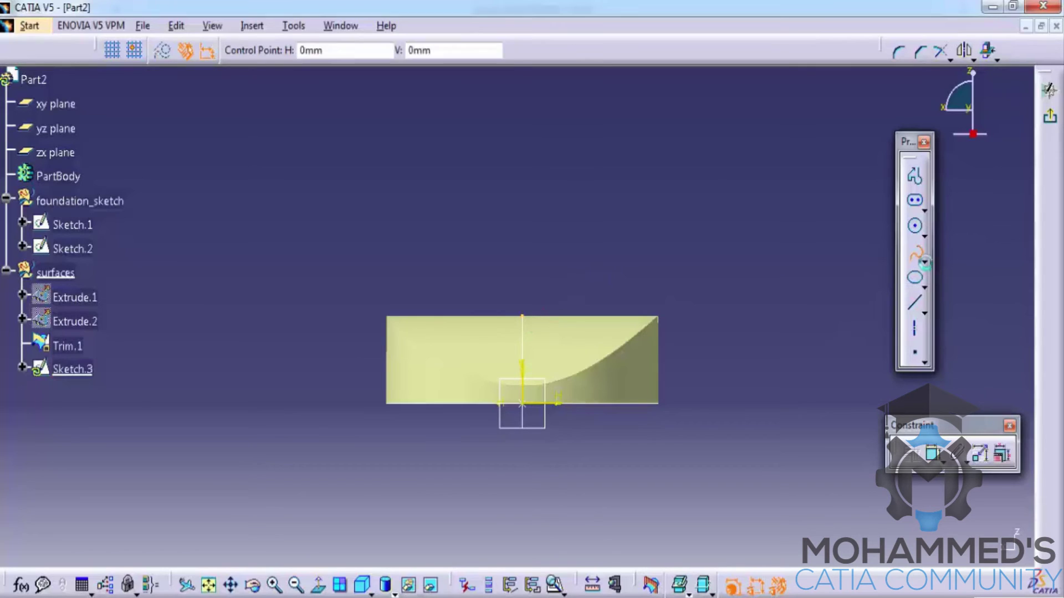
click(369, 353)
click(425, 324)
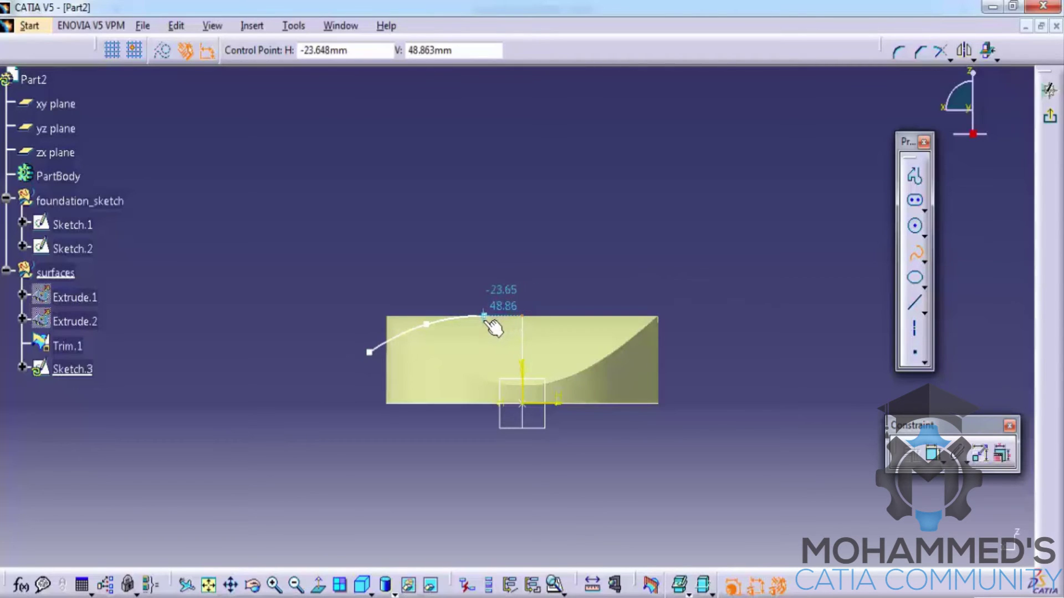
middle_drag(488, 303, 489, 161)
click(442, 186)
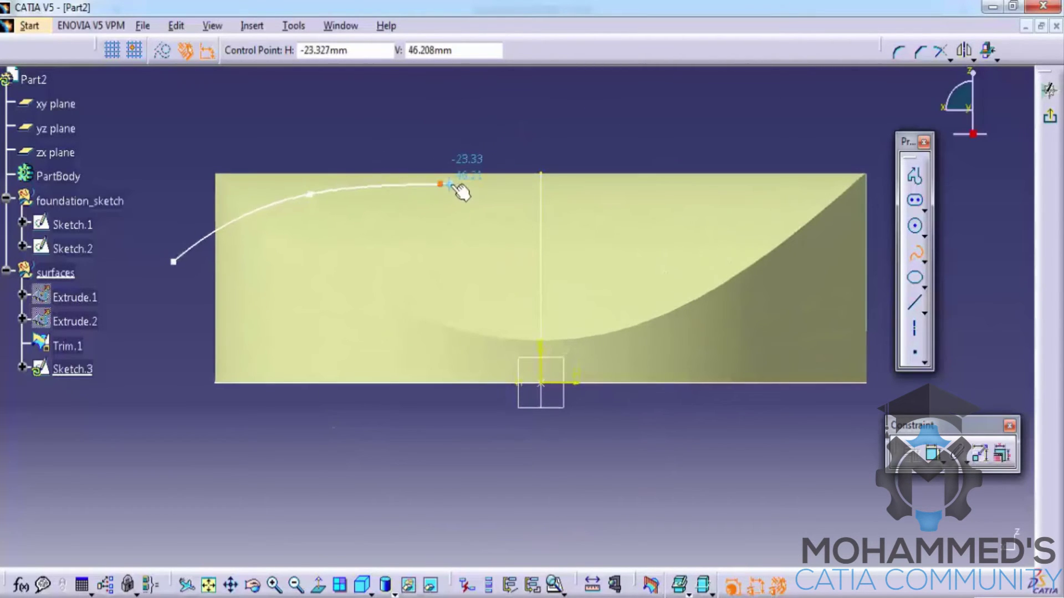
click(541, 174)
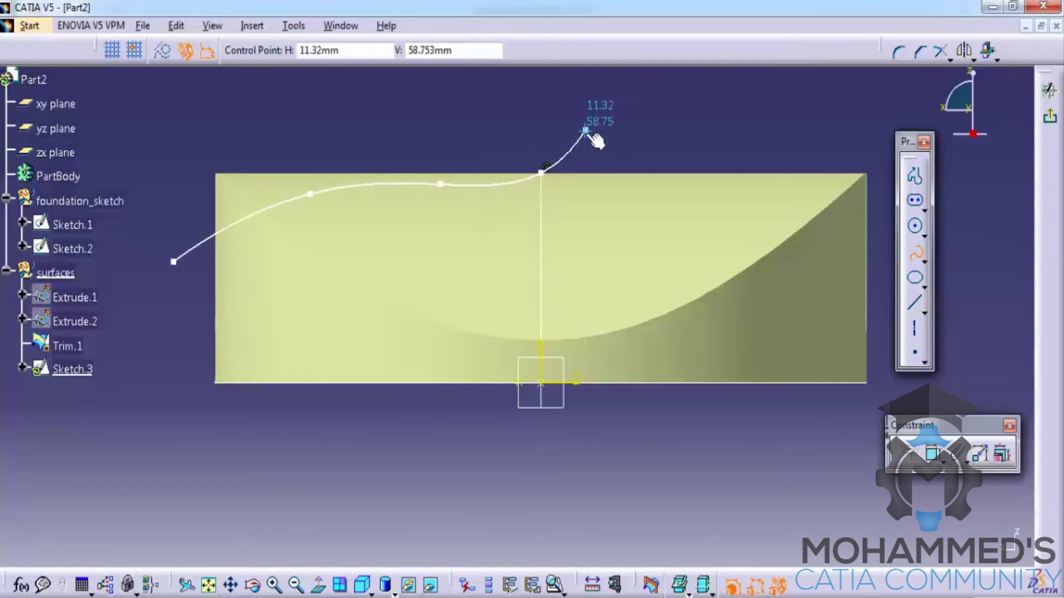
key(Escape)
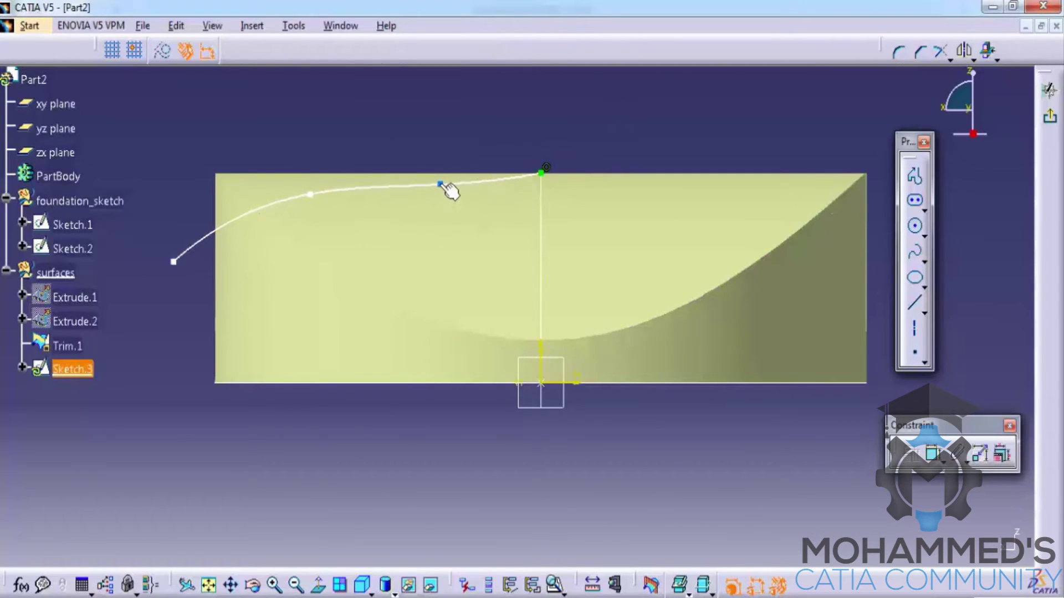
Shift the spline's two inner control points outward, away from the vertical axis, to smooth its rise toward the body's upper edge
drag(443, 191, 431, 189)
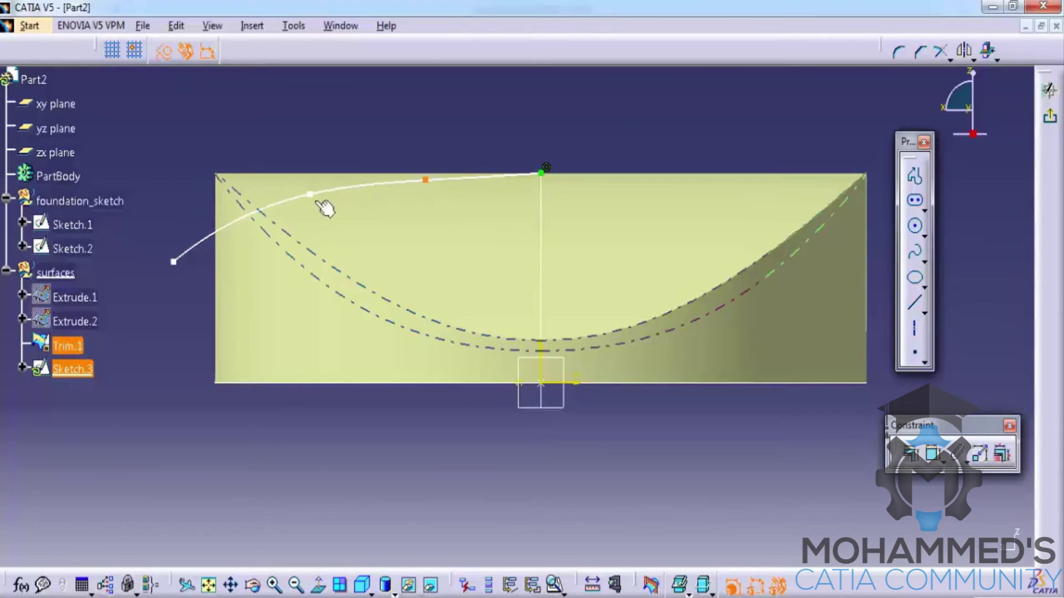
drag(277, 216, 258, 217)
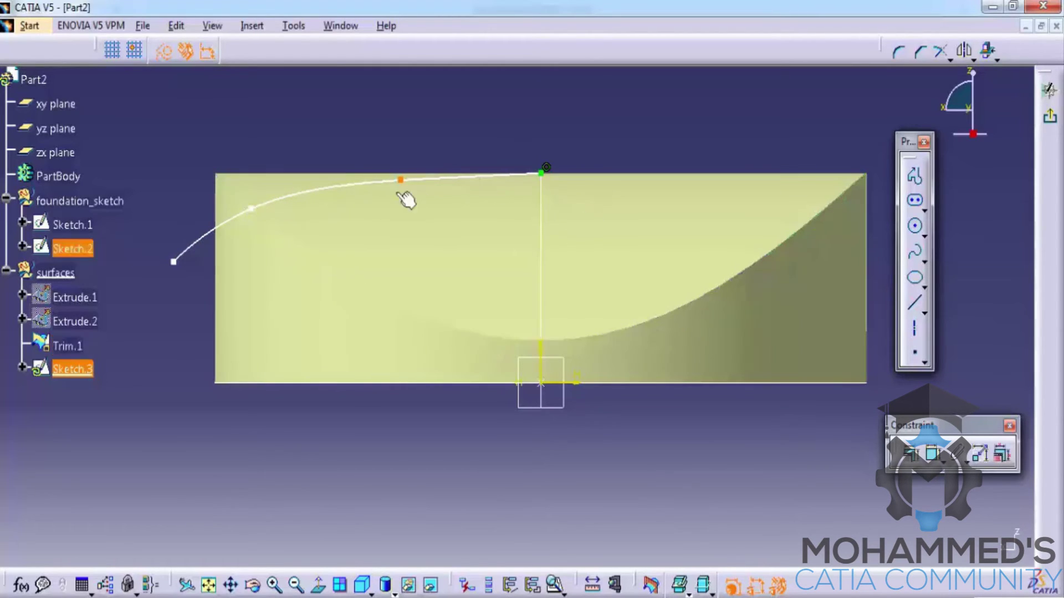
drag(399, 188, 377, 190)
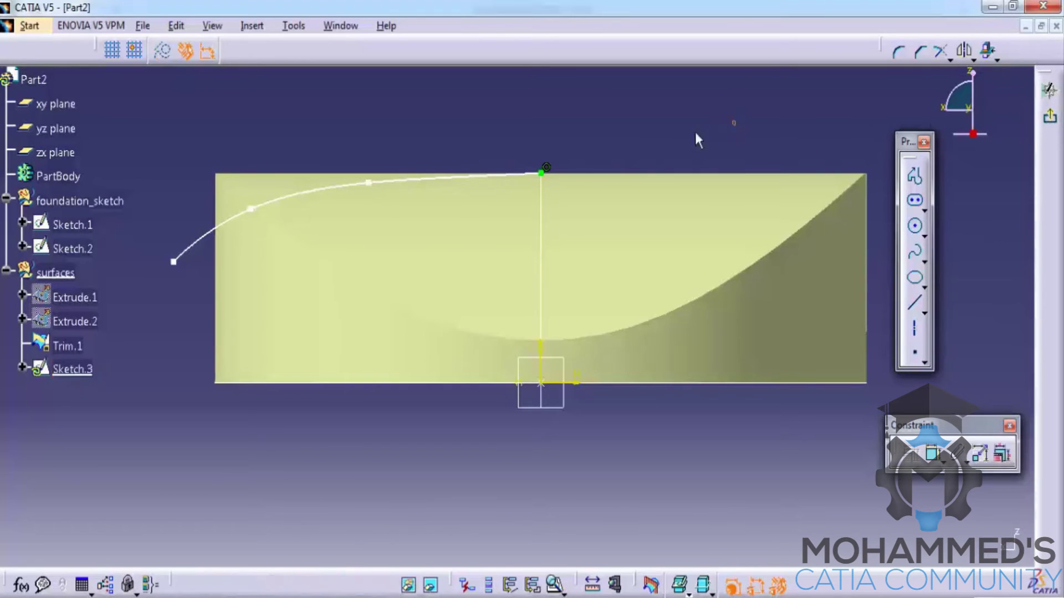
Mirror the spline about the sketch's vertical axis and exit the sketch
click(479, 190)
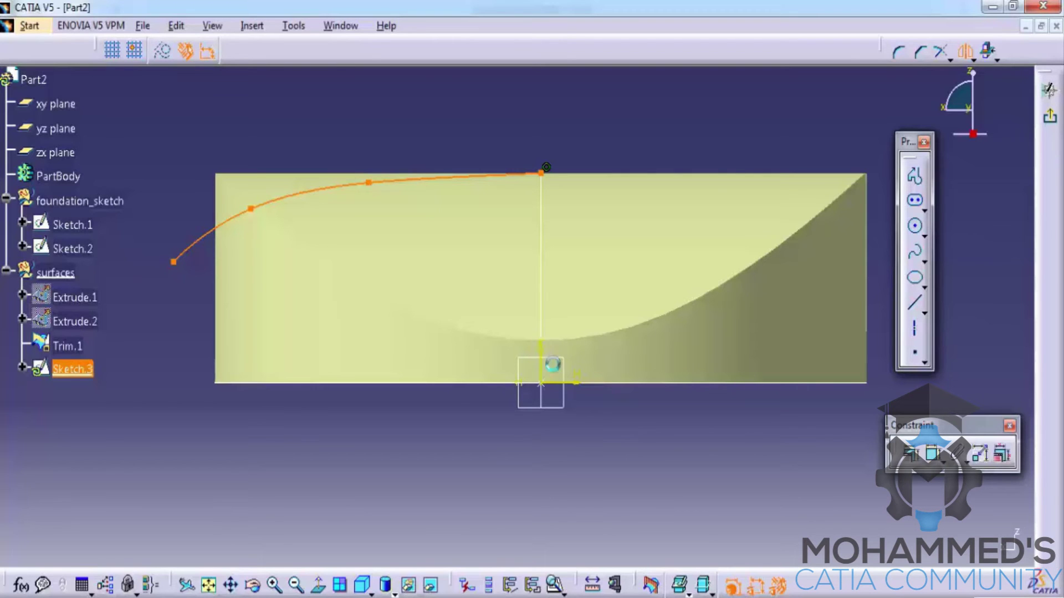
click(542, 170)
click(1048, 90)
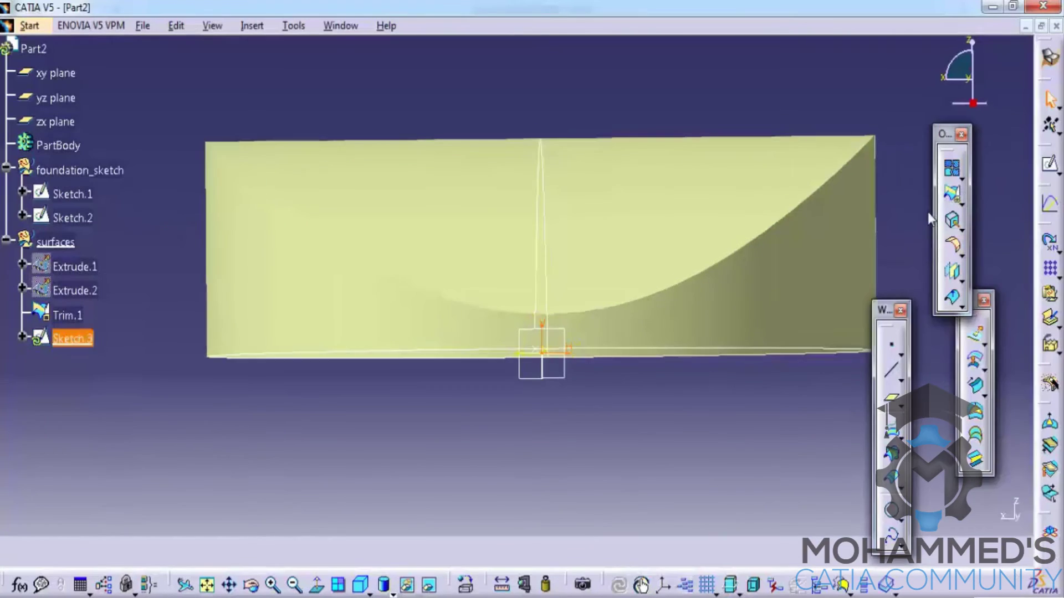
Extrude the mirrored spline of Sketch.3 as a surface, 99 mm to each side along the sketch normal
ctrl+middle_drag(577, 179, 606, 306)
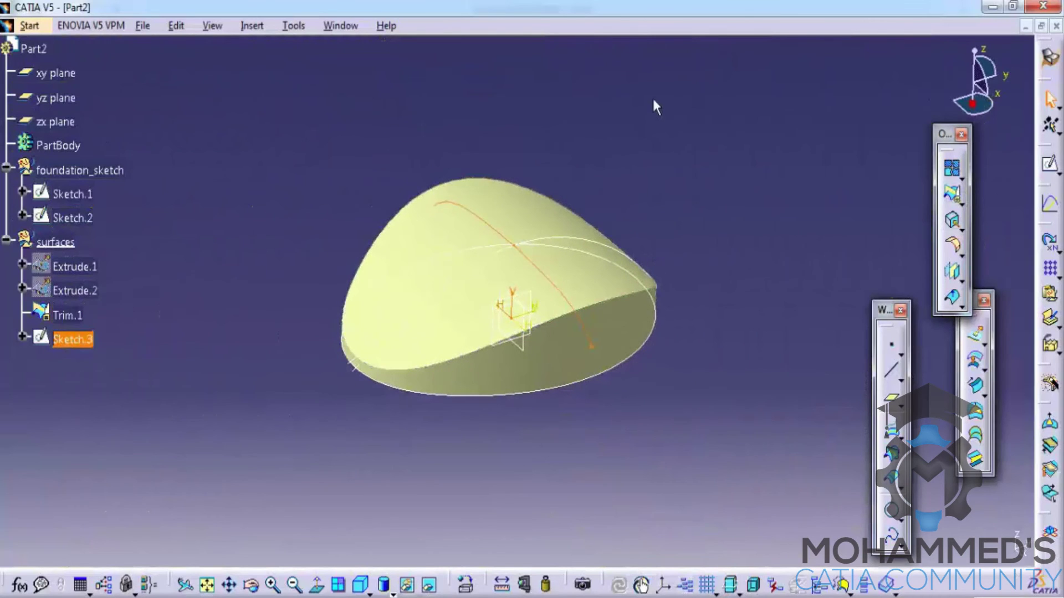
click(652, 97)
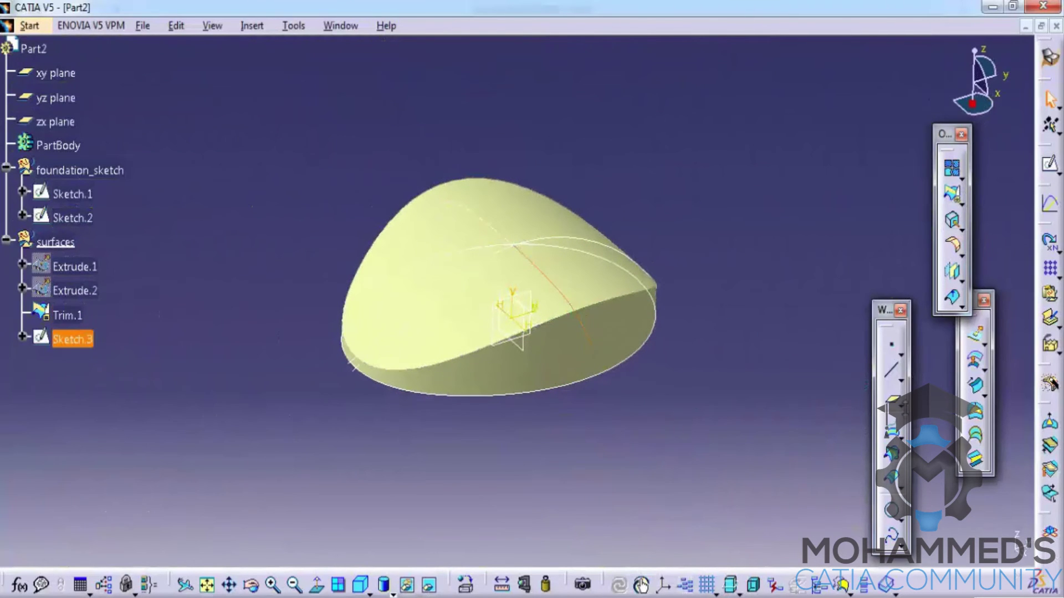
click(974, 333)
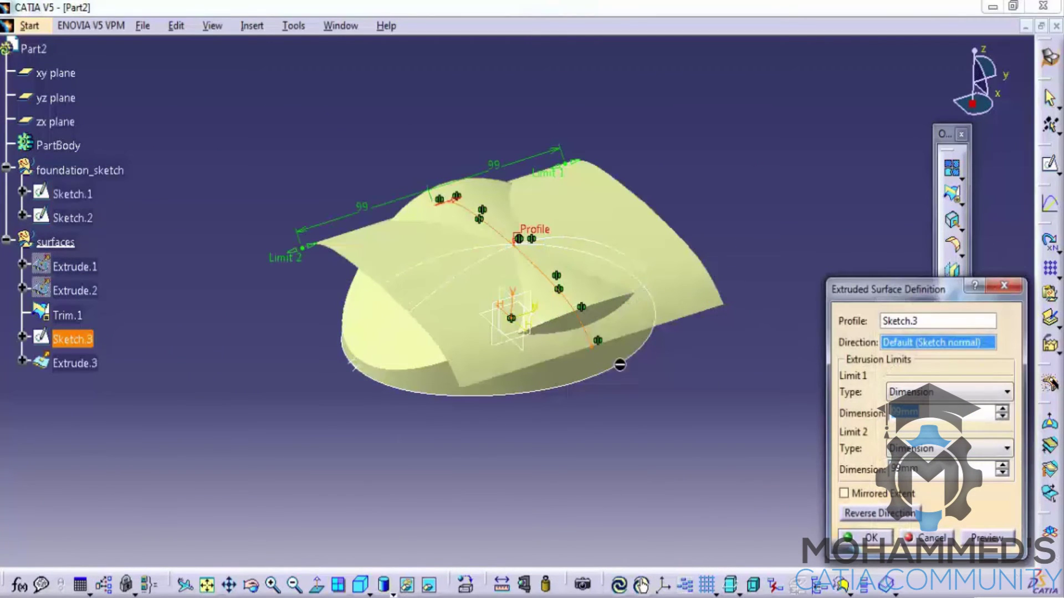
click(867, 538)
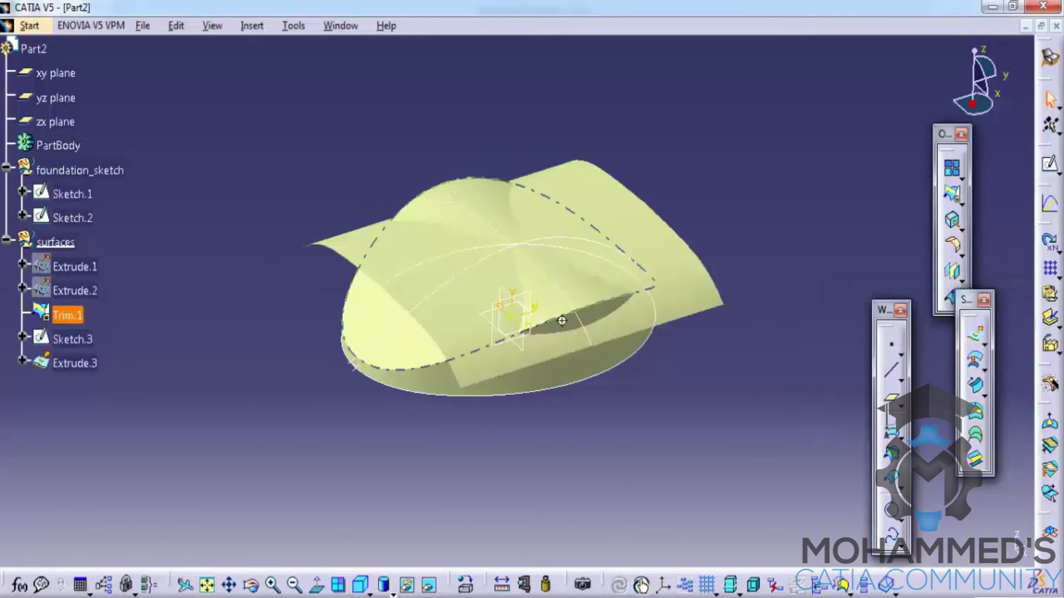
Try to trim Trim.1 and Extrude.3 against each other in Standard mode, keeping the body below the cross-section surface and its inner portion
middle_drag(629, 351, 679, 203)
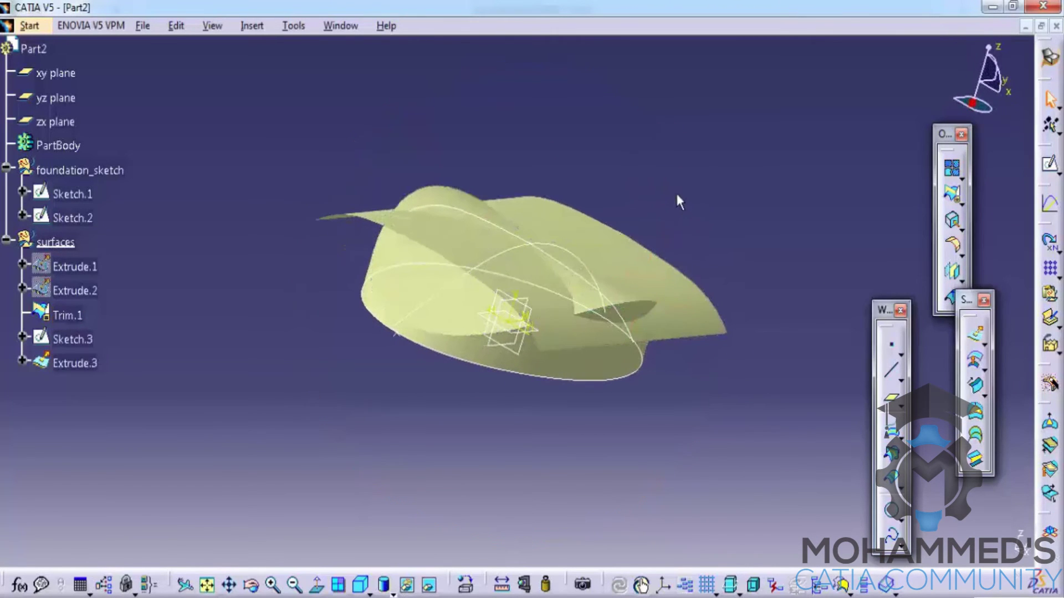
click(953, 198)
click(530, 370)
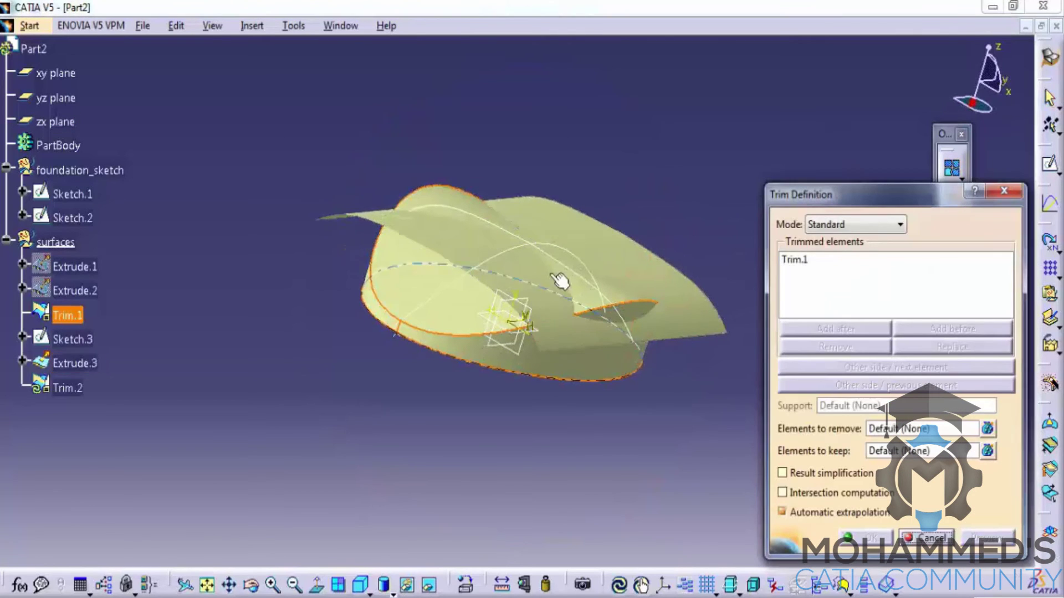
click(576, 311)
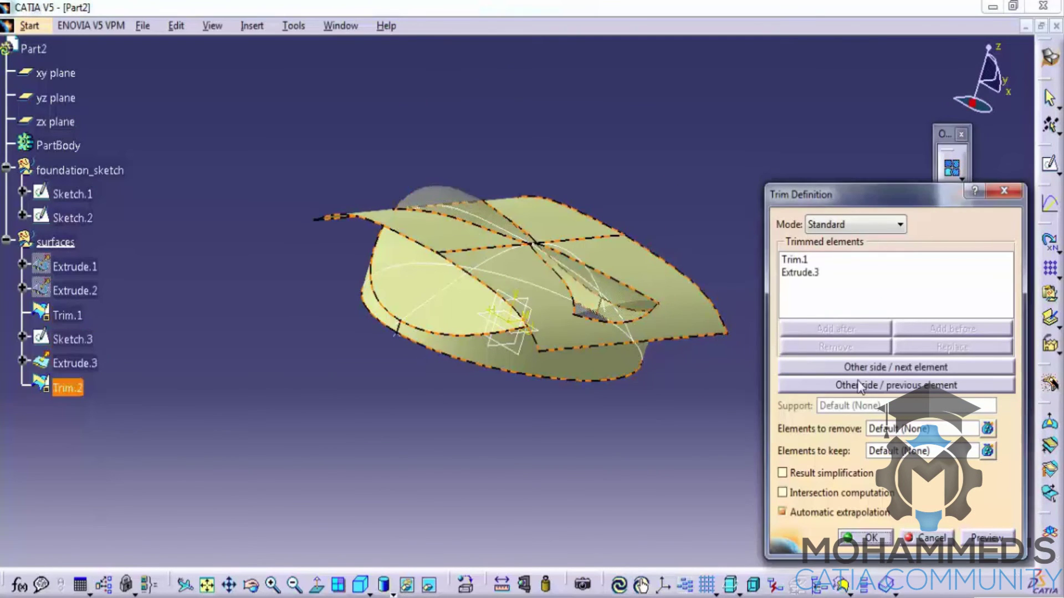
click(876, 386)
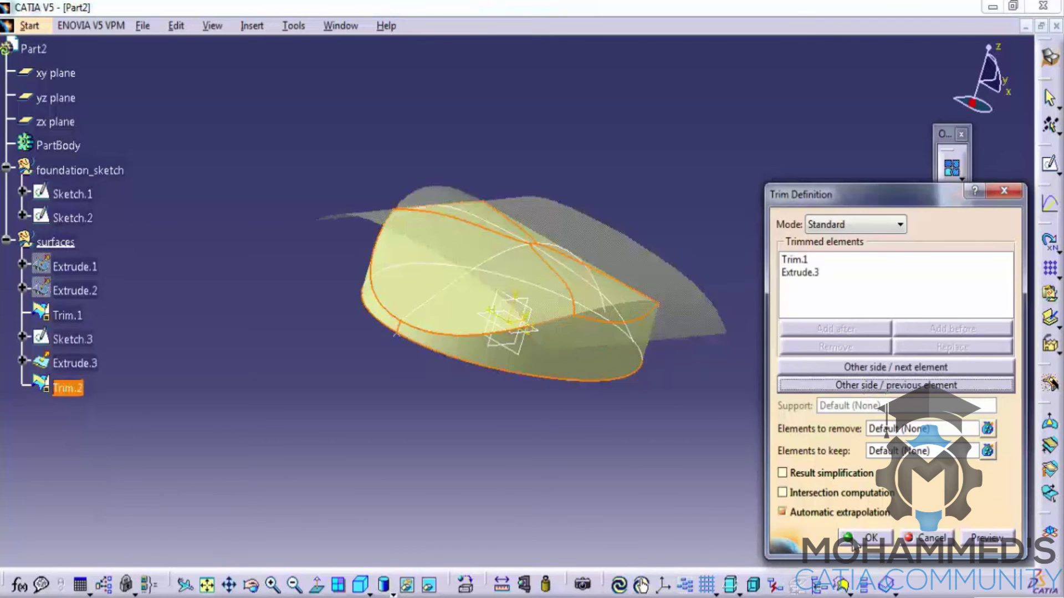
click(864, 538)
Delete the trim between the mouse body and the cross-section surface
middle_drag(548, 281, 623, 252)
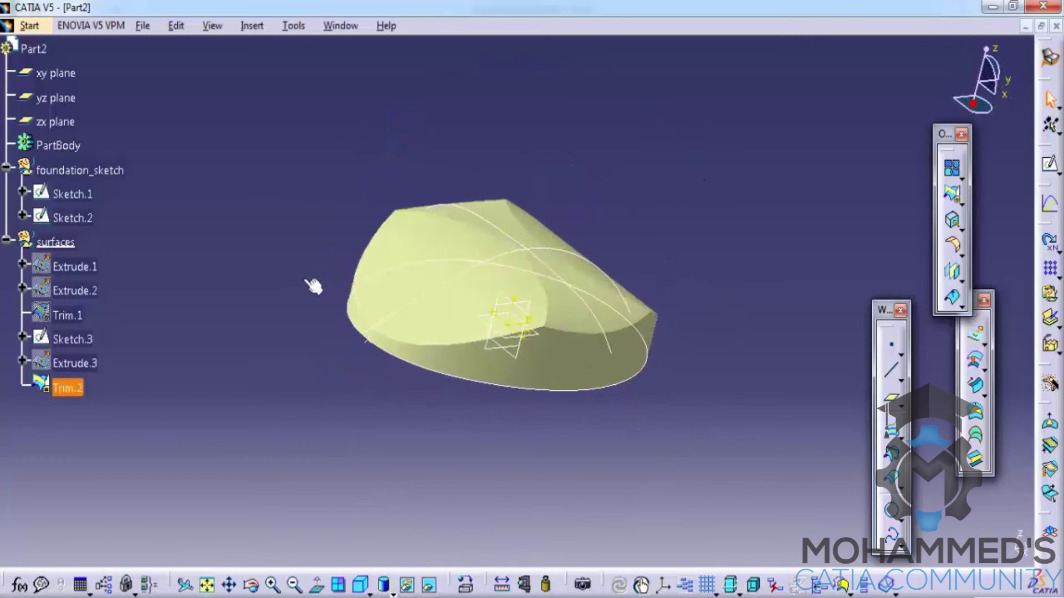
right_click(66, 388)
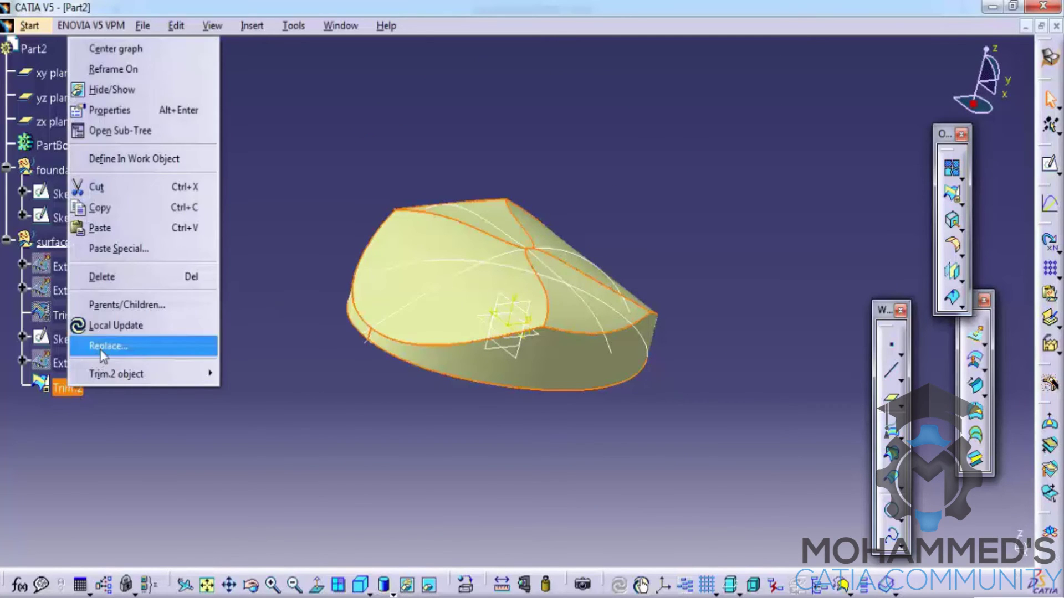
click(132, 277)
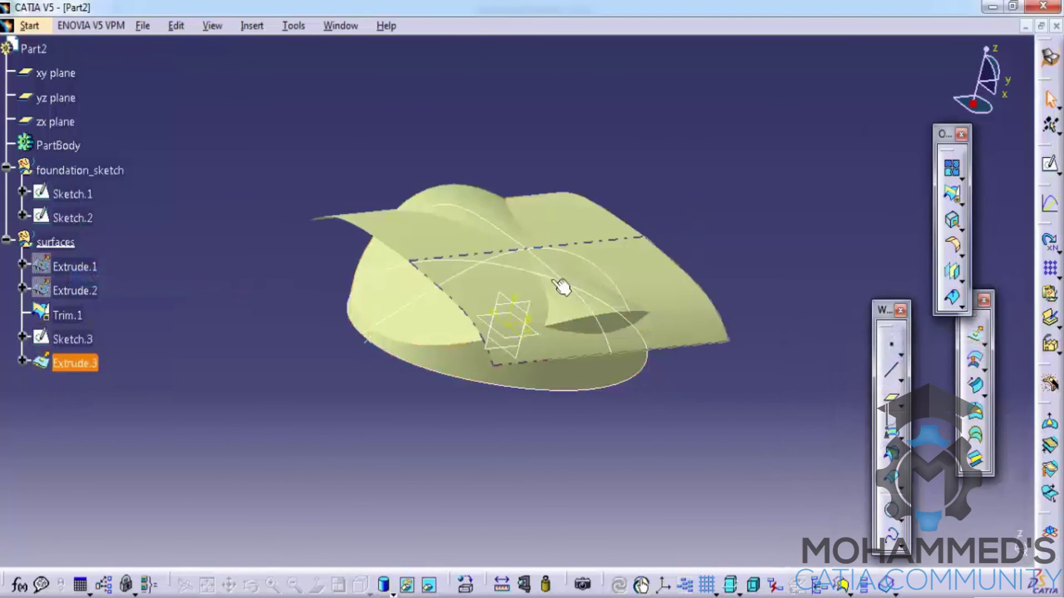
middle_drag(519, 279, 484, 261)
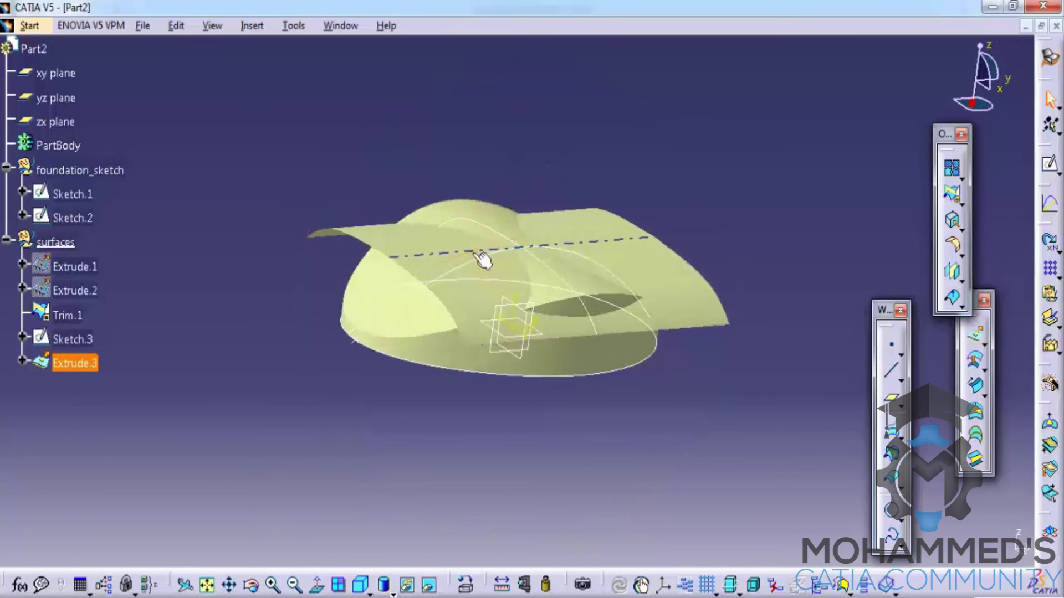
middle_drag(394, 133, 392, 137)
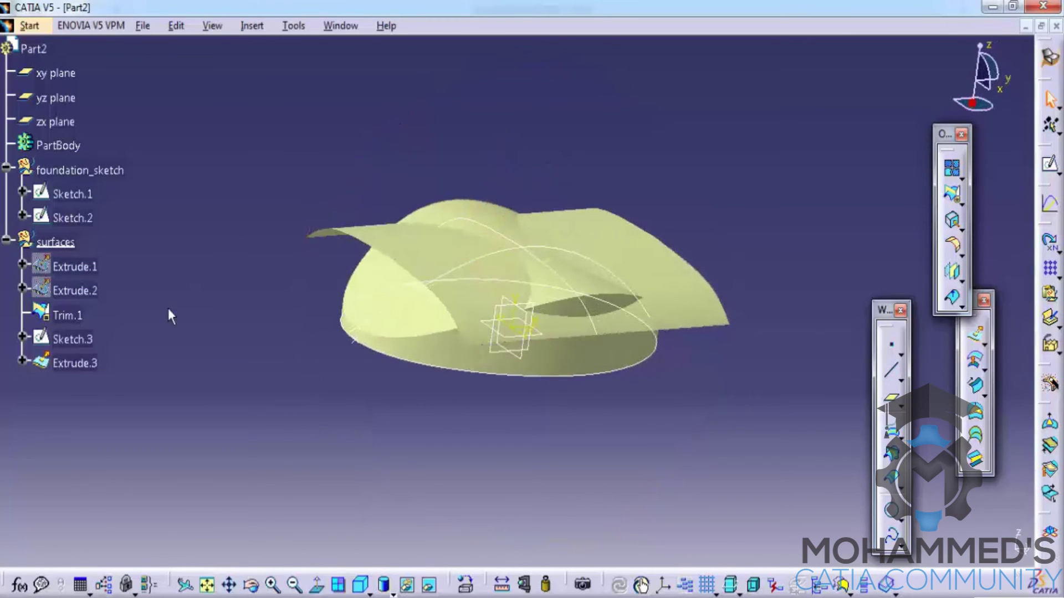
Hide the extruded cross-section surface Extrude.3
click(74, 363)
right_click(84, 363)
click(126, 61)
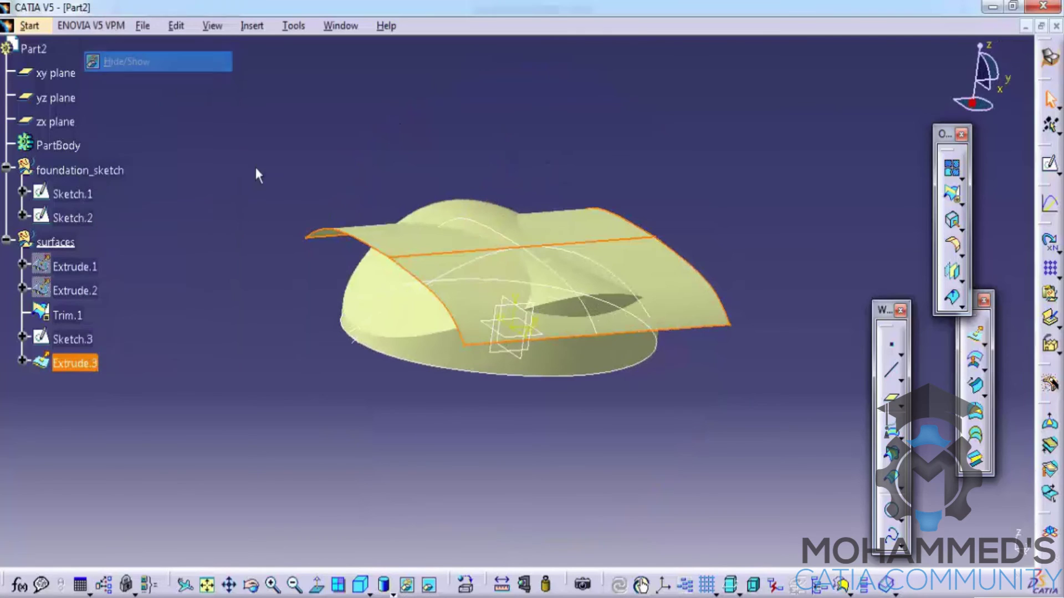
click(431, 217)
Round the edge around the arched top face of Trim.1 with a 10 mm Edge Fillet, using Smooth extremities and Tangency selection
middle_drag(487, 255, 463, 233)
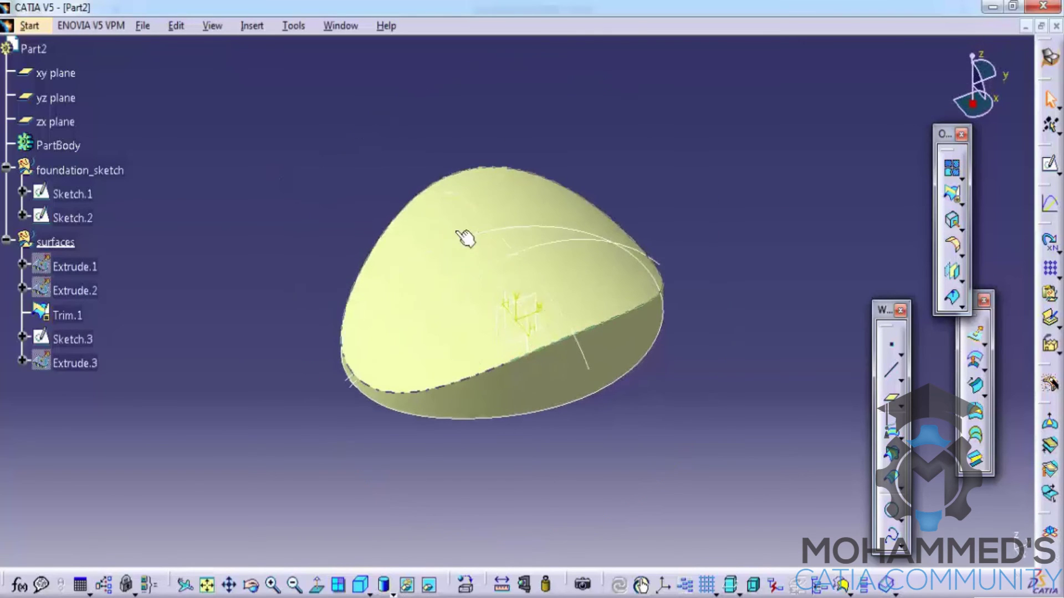
click(463, 233)
click(251, 26)
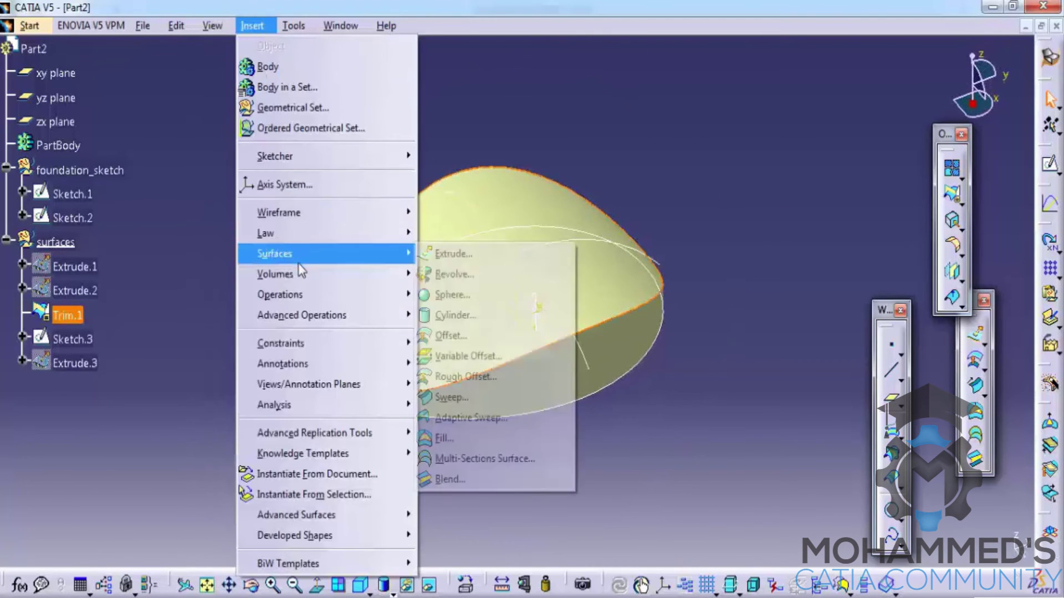
mouse_move(299, 294)
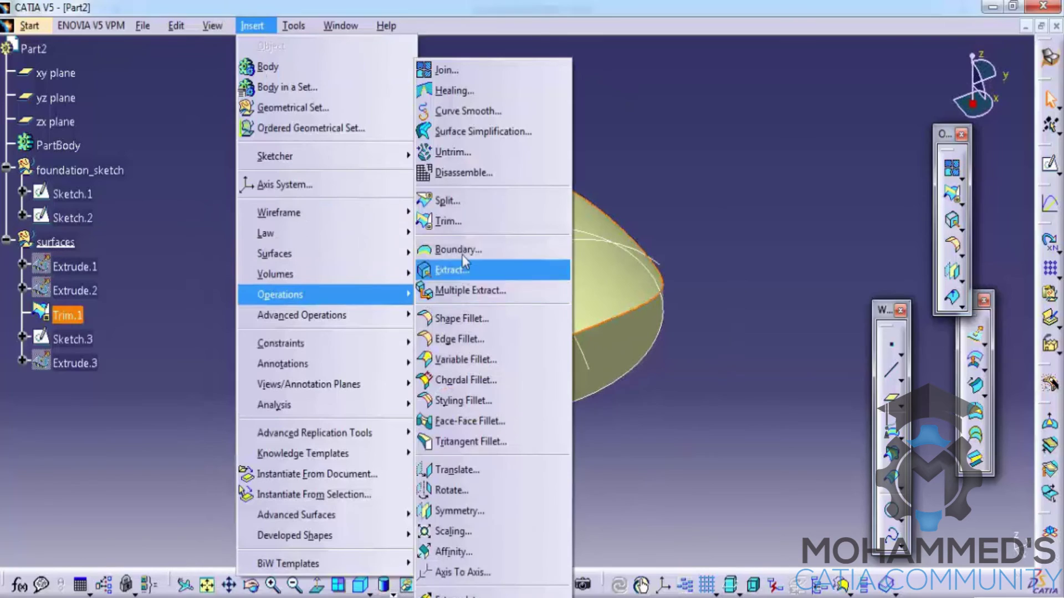
click(463, 339)
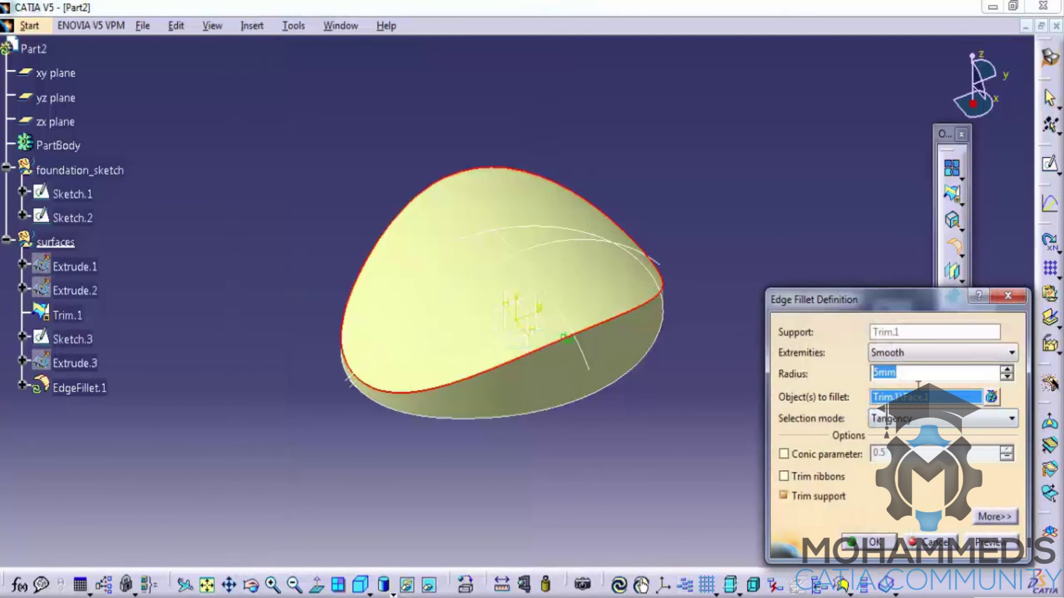
click(993, 542)
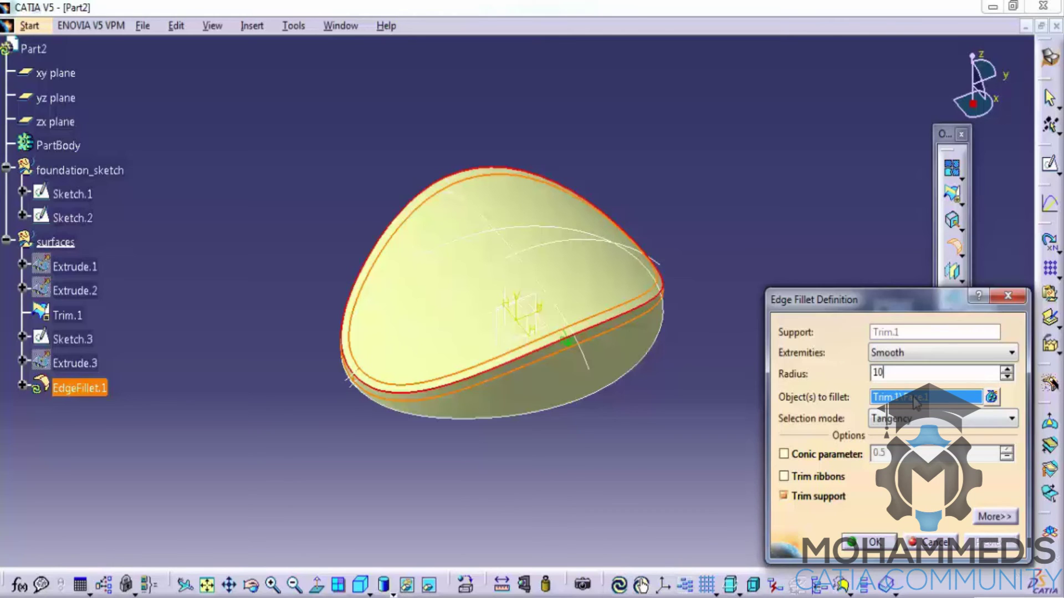
click(996, 544)
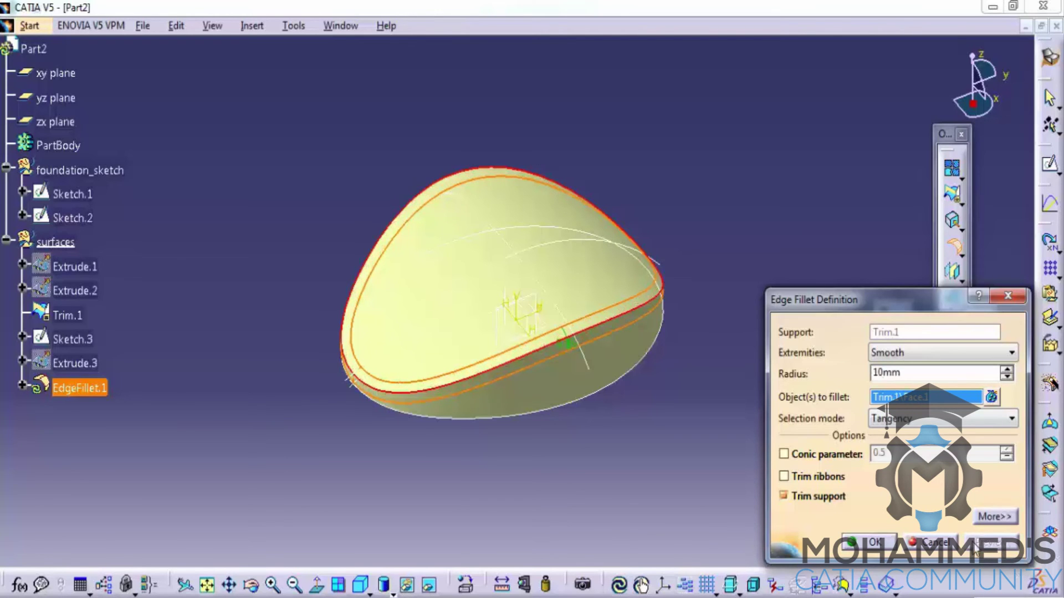
click(885, 542)
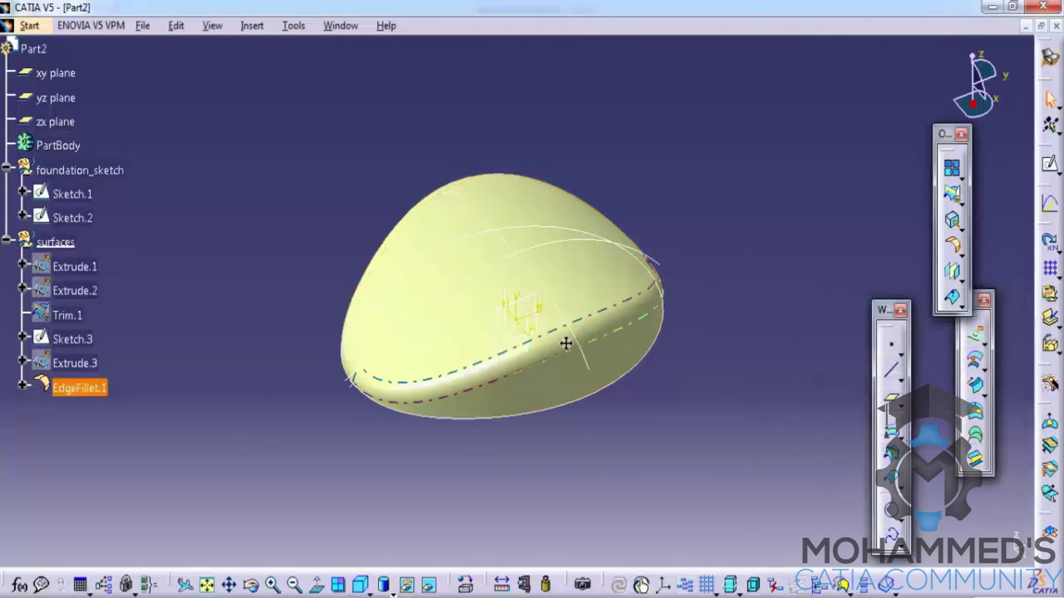
Show the hidden cross-section surface Extrude.3 again
middle_drag(565, 340, 605, 308)
click(180, 302)
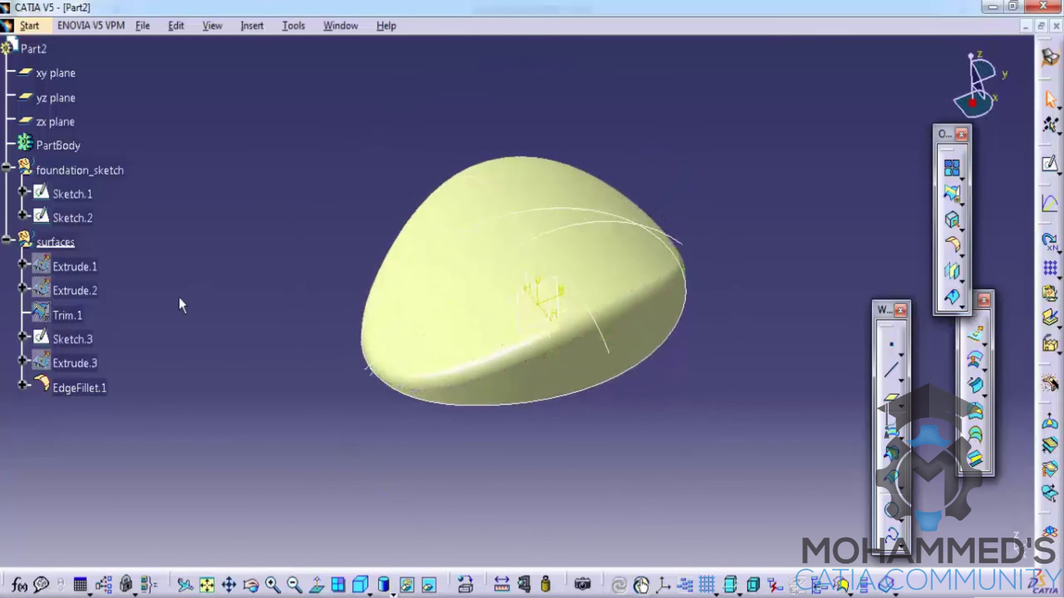
click(78, 364)
right_click(83, 366)
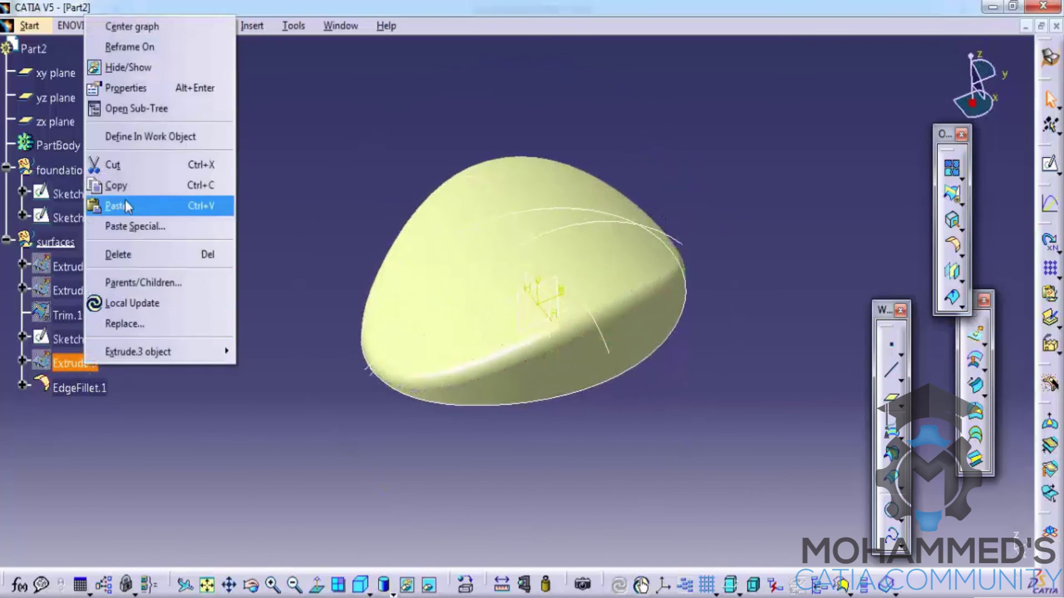
click(129, 67)
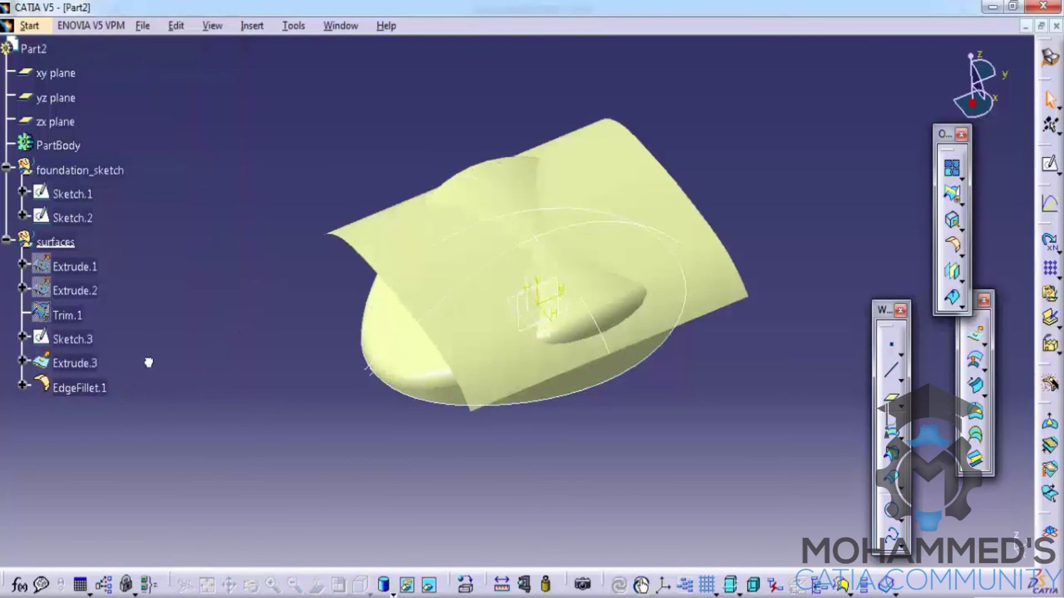
Trim Extrude.3 and EdgeFillet.1 against each other in Standard mode, keeping the filleted body below the cross-section surface and the surface portion inside it
click(951, 194)
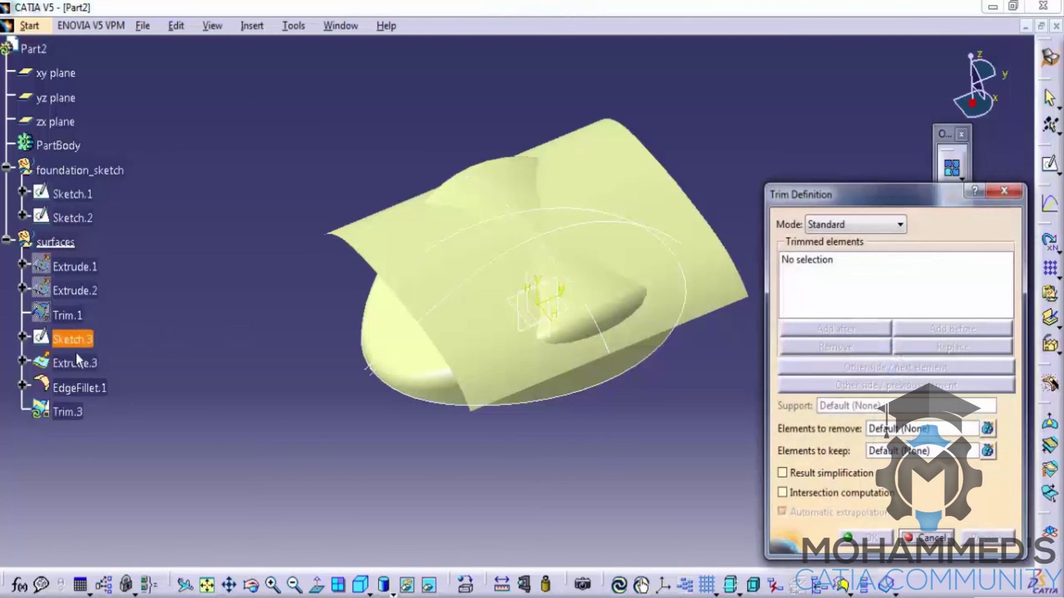
click(75, 363)
click(88, 389)
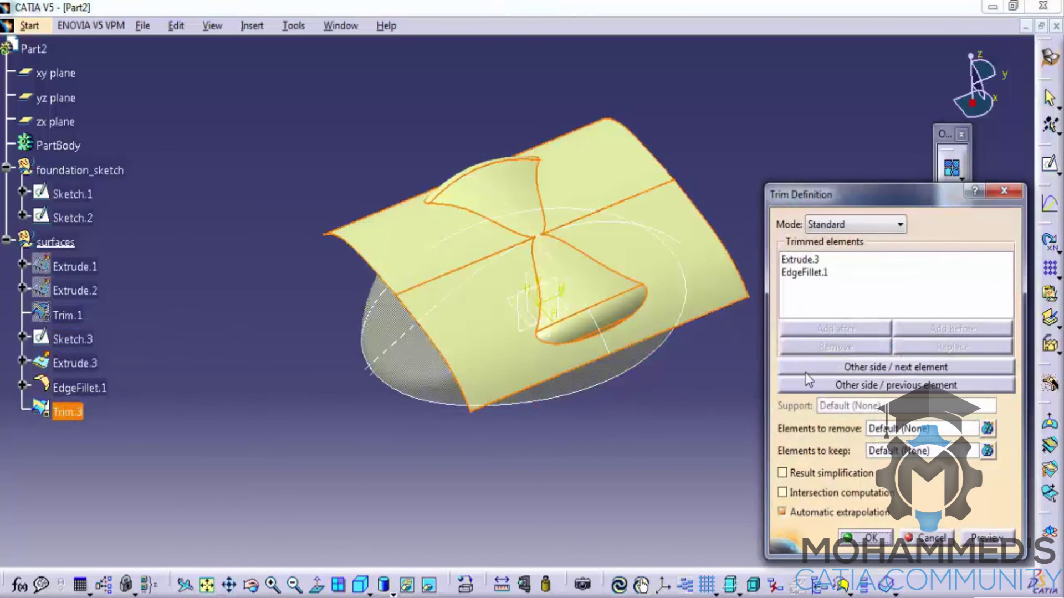
click(859, 387)
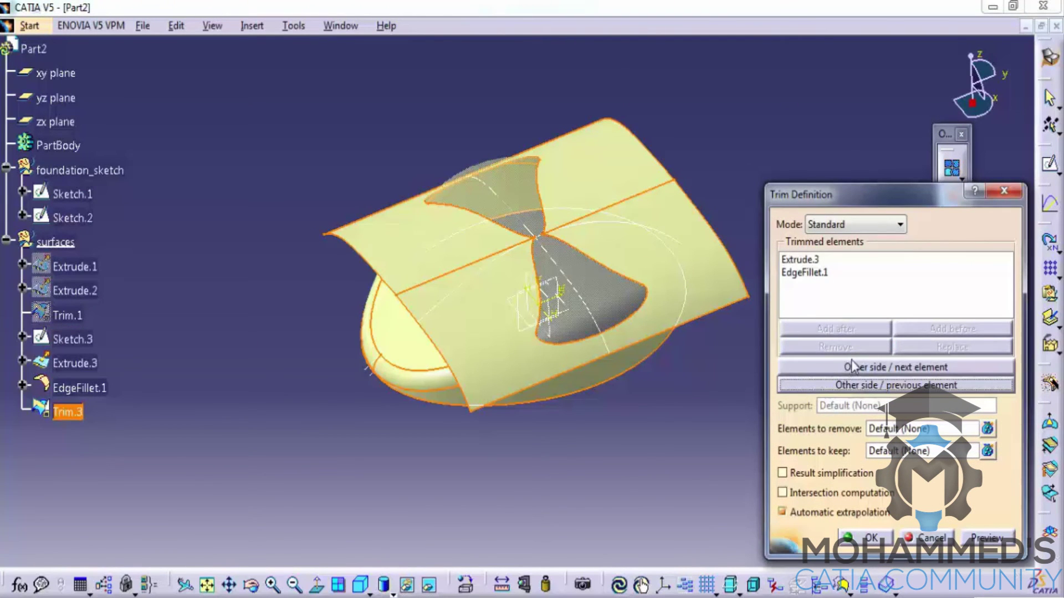
click(859, 369)
click(862, 539)
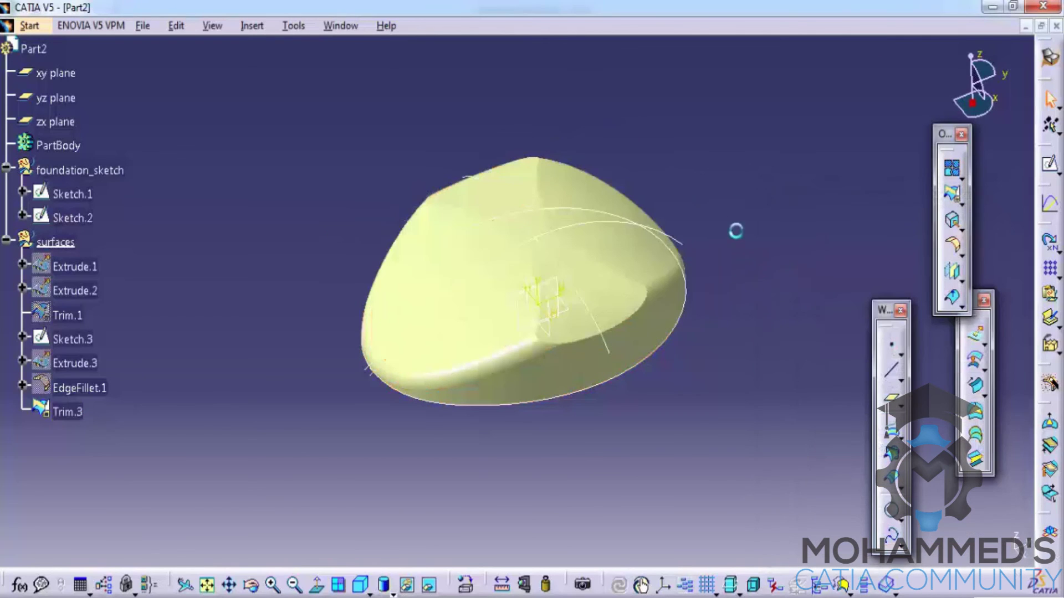
middle_drag(614, 232, 759, 159)
click(640, 331)
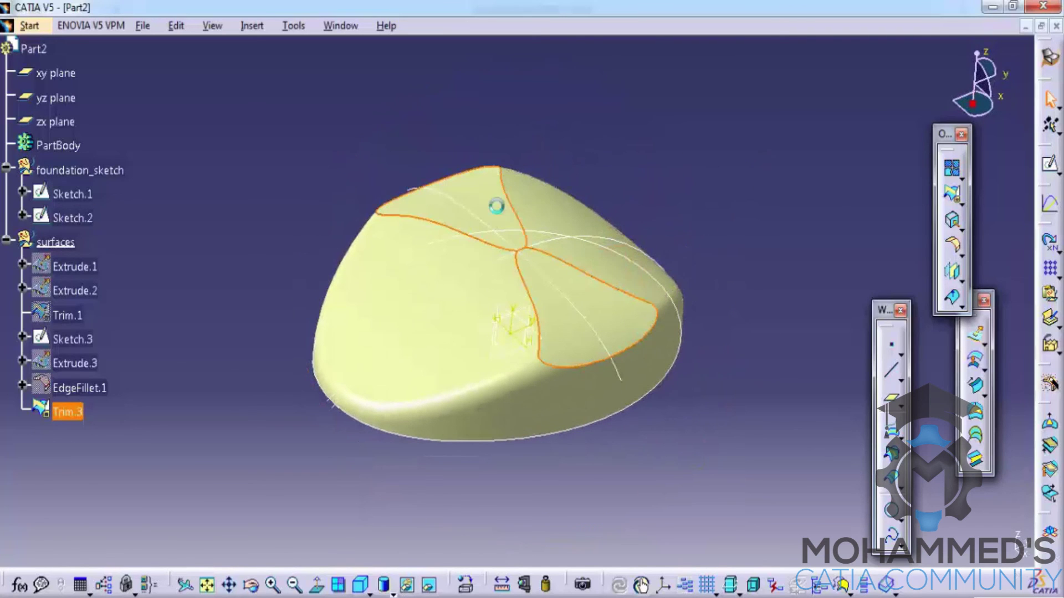